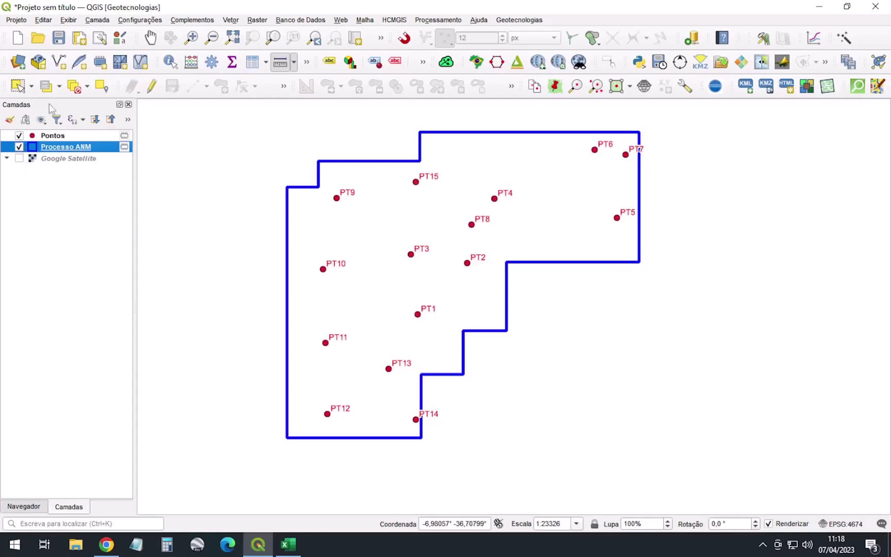
Check the Pontos layer on the map and inspect its attribute table.
{"action": "left_click", "coordinate": [19, 136]}
{"action": "left_click", "coordinate": [19, 136]}
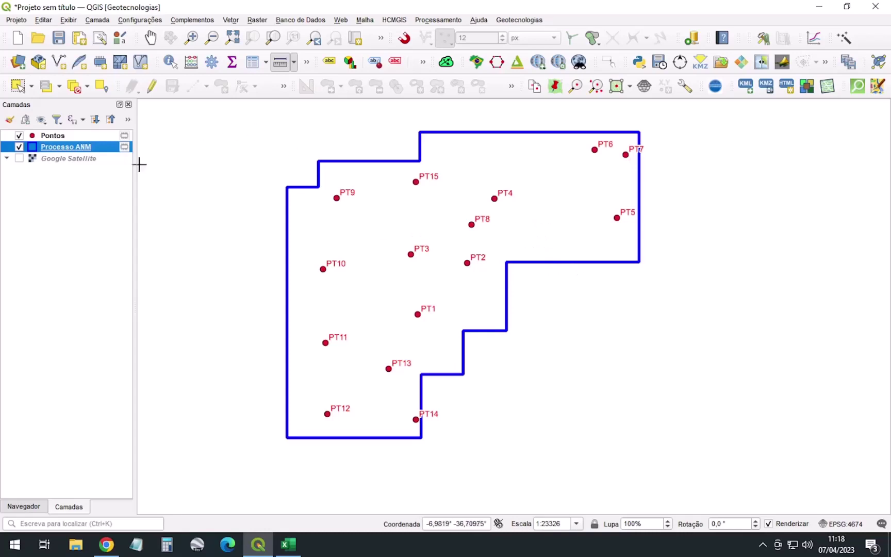
{"action": "left_click", "coordinate": [81, 137]}
{"action": "key", "text": "F6"}
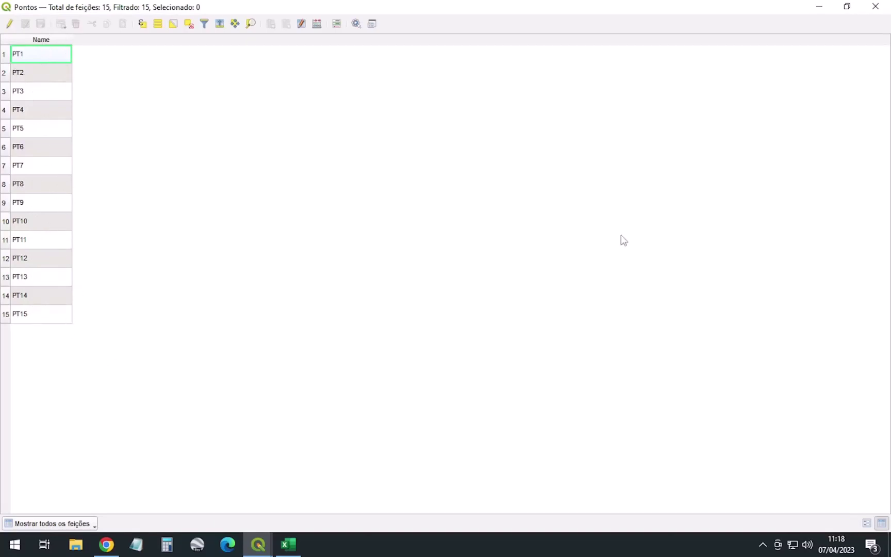
{"action": "left_click", "coordinate": [876, 6]}
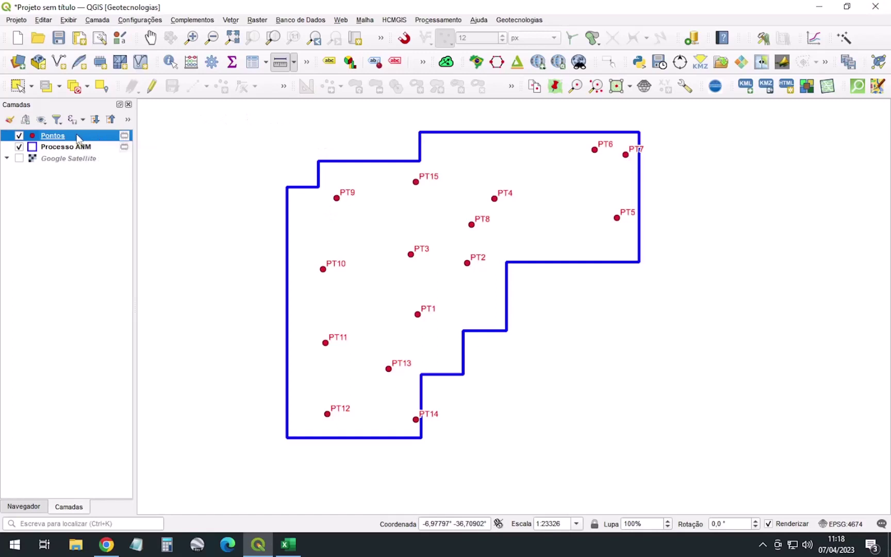
Put the Pontos layer's attribute table into edit mode and open the field calculator.
{"action": "double_click", "coordinate": [53, 135]}
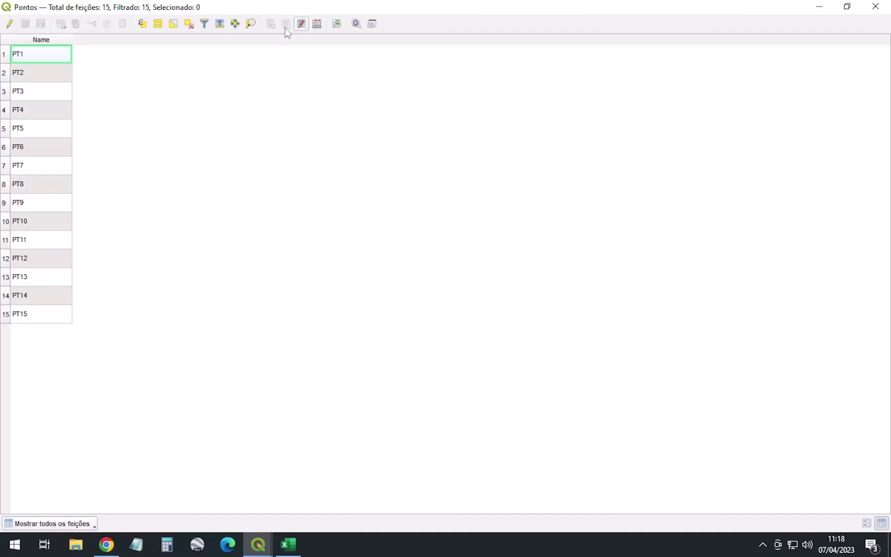
{"action": "key", "text": "ctrl+e"}
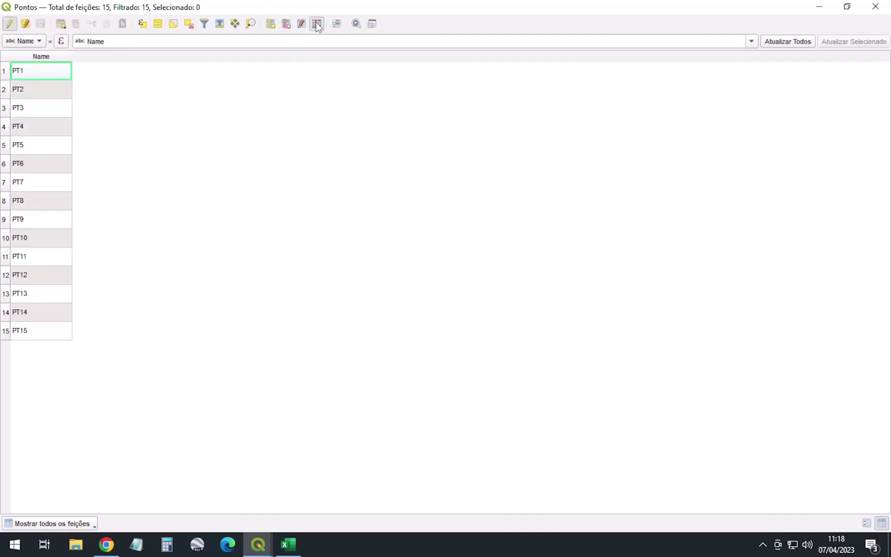
{"action": "left_click", "coordinate": [316, 23]}
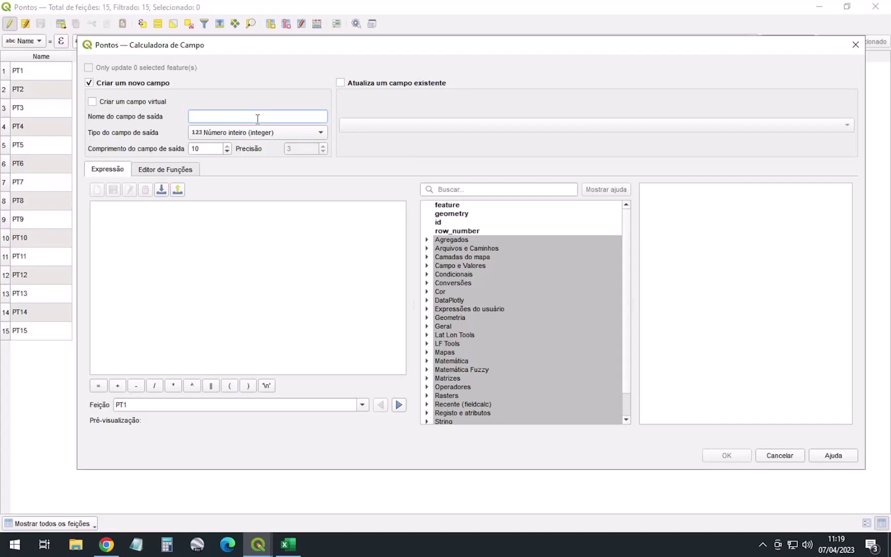
Define a new output field named x of type decimal number (real) with precision 6.
{"action": "type", "text": "x"}
{"action": "left_click", "coordinate": [271, 135]}
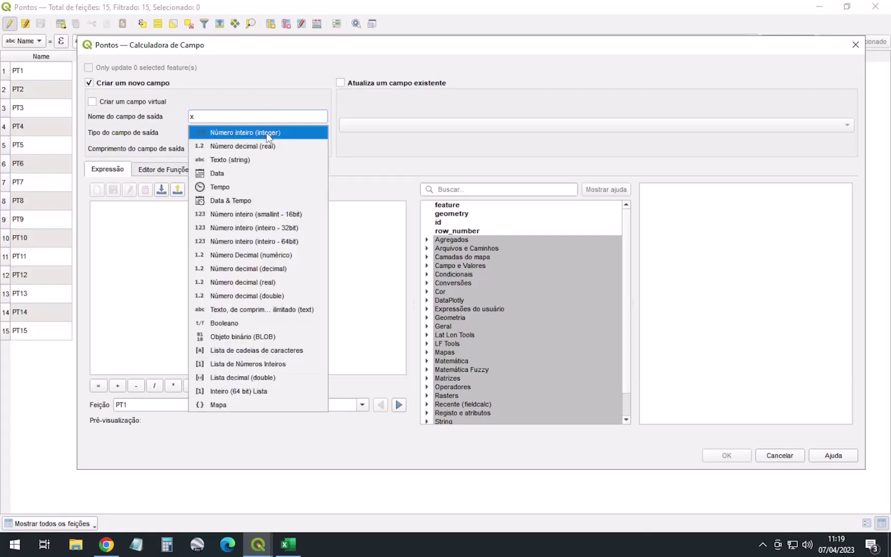
{"action": "left_click", "coordinate": [244, 148]}
{"action": "left_click", "coordinate": [212, 148]}
{"action": "key", "text": "Tab"}
{"action": "type", "text": "6"}
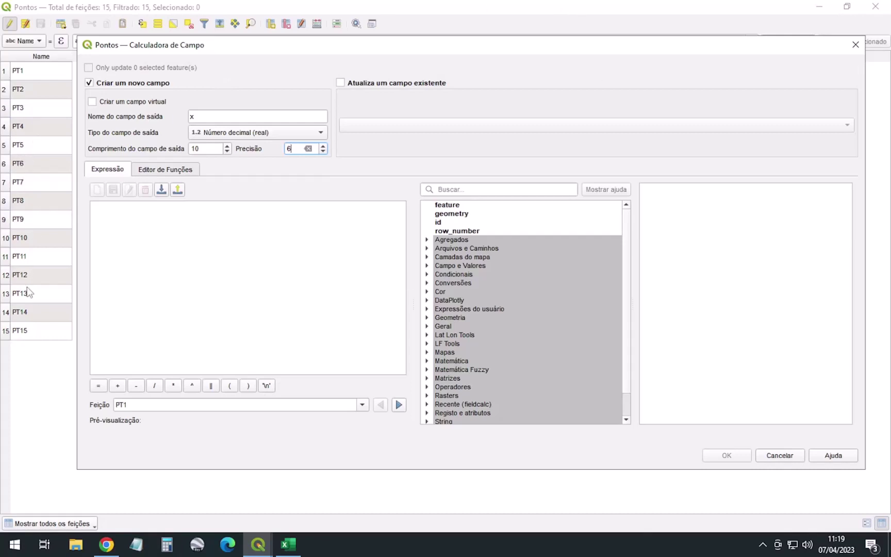
{"action": "left_click_drag", "start_coordinate": [199, 117], "coordinate": [174, 108]}
{"action": "left_click", "coordinate": [294, 149]}
Create the x field from the expression $x and widen its column in the table.
{"action": "left_click", "coordinate": [239, 233]}
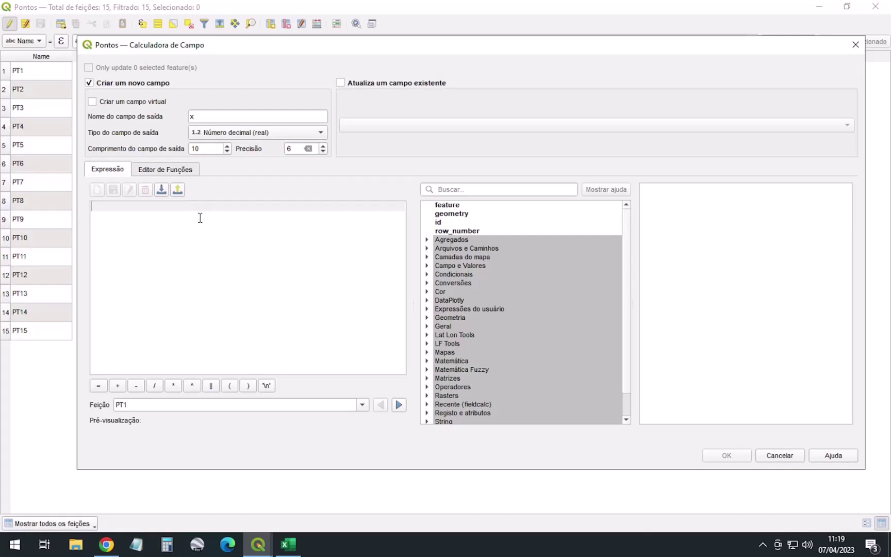
{"action": "type", "text": "$"}
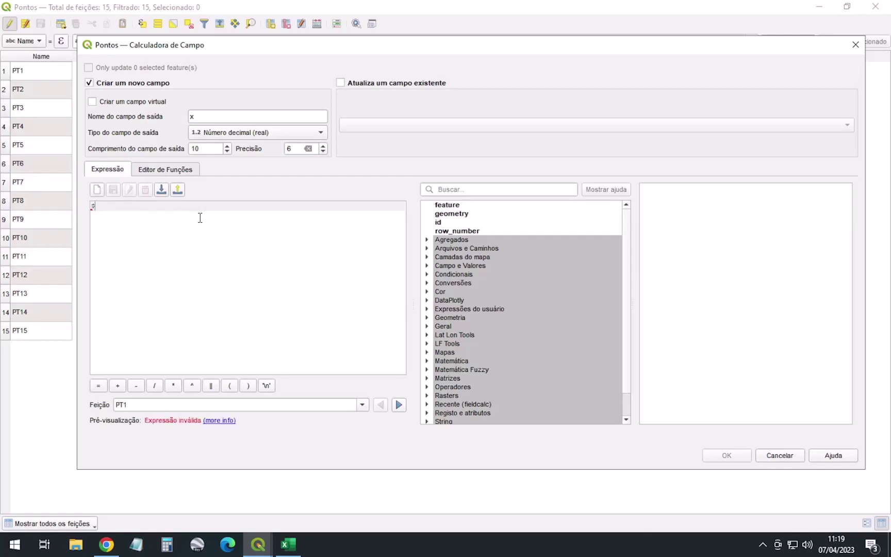
{"action": "type", "text": "x"}
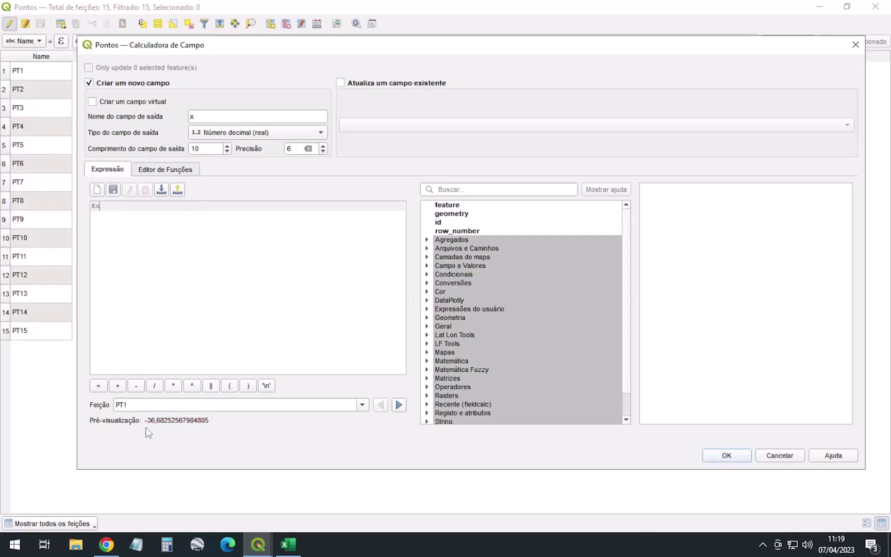
{"action": "left_click", "coordinate": [727, 456]}
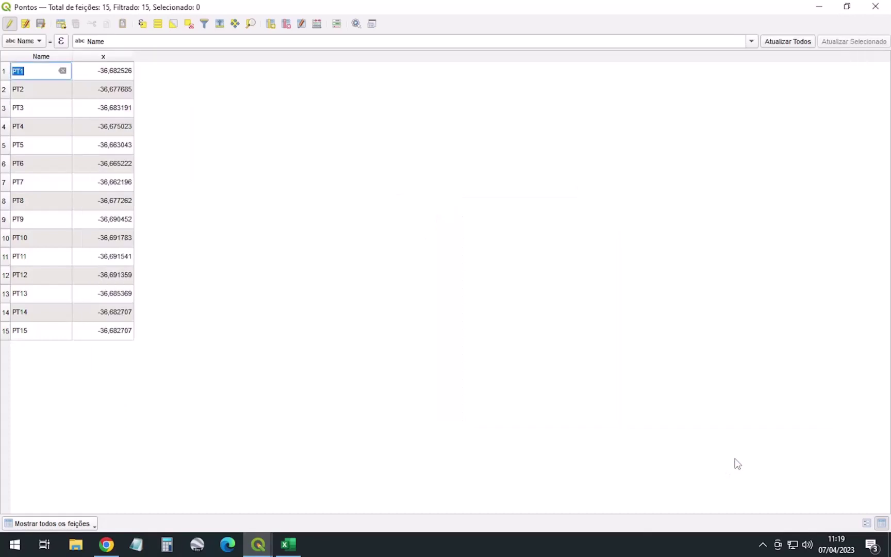
{"action": "double_click", "coordinate": [134, 56]}
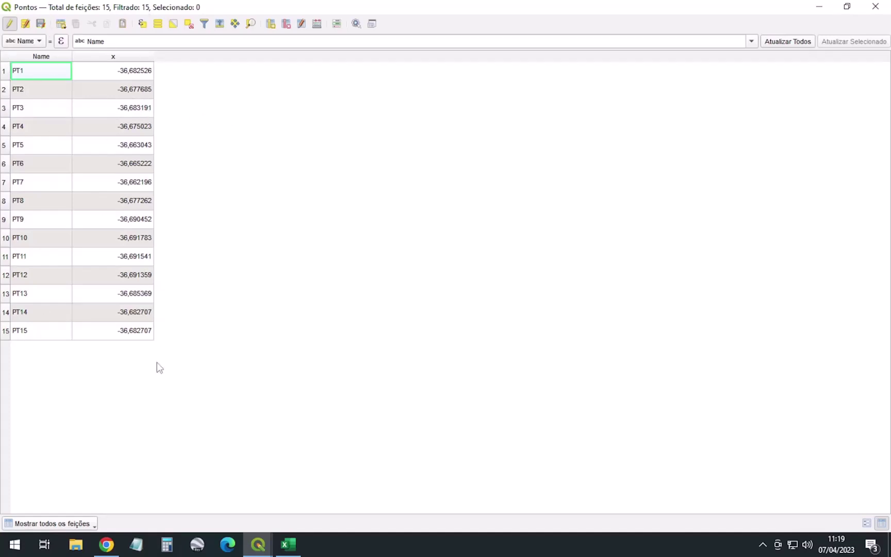
Add a decimal (real) field named y with precision 6, calculated with the expression $y.
{"action": "left_click", "coordinate": [317, 24]}
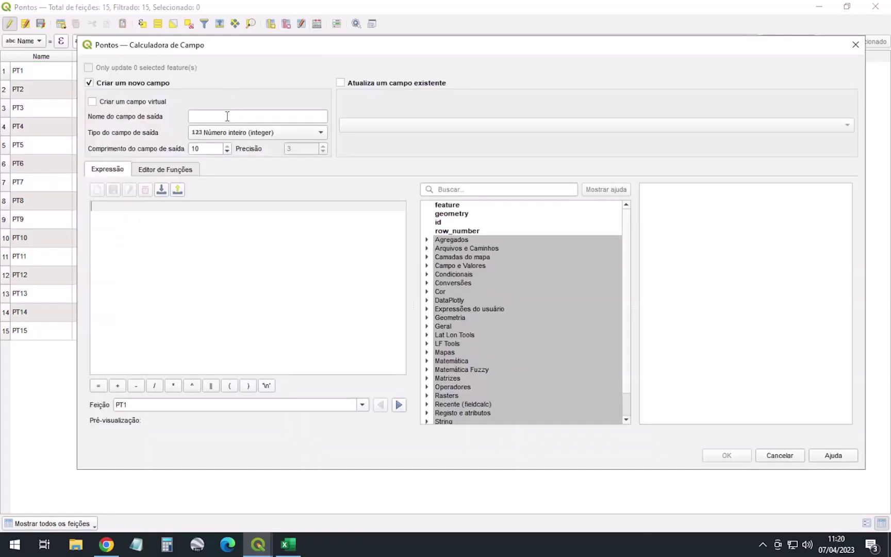
{"action": "type", "text": "y"}
{"action": "left_click", "coordinate": [228, 133]}
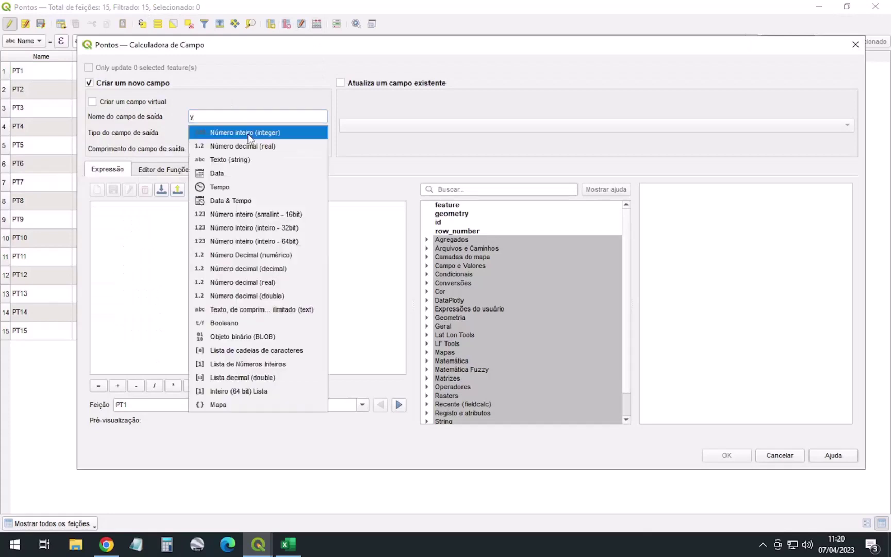
{"action": "left_click", "coordinate": [229, 147]}
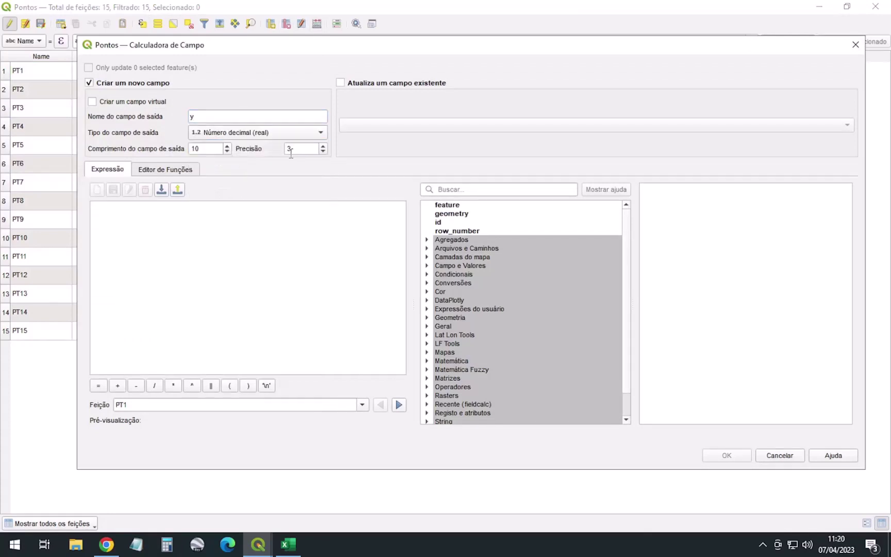
{"action": "type", "text": "6"}
{"action": "left_click", "coordinate": [247, 240]}
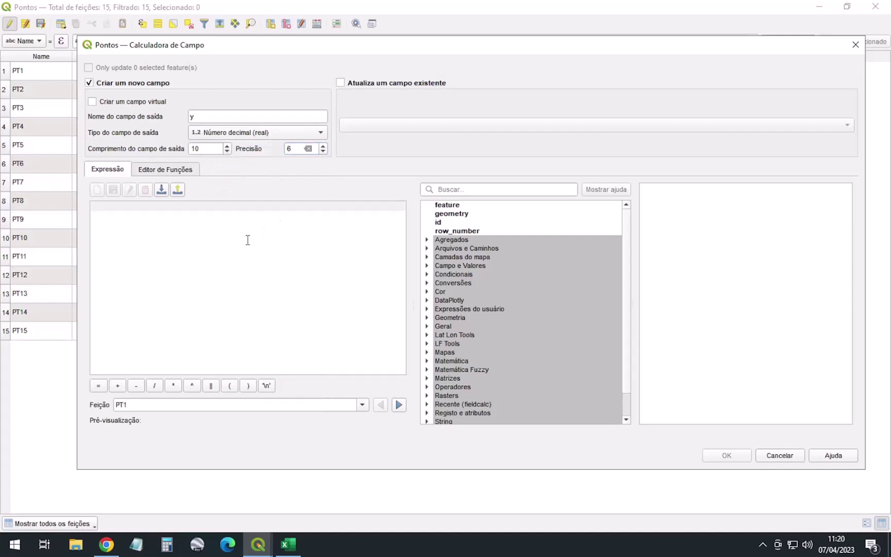
{"action": "type", "text": "$y"}
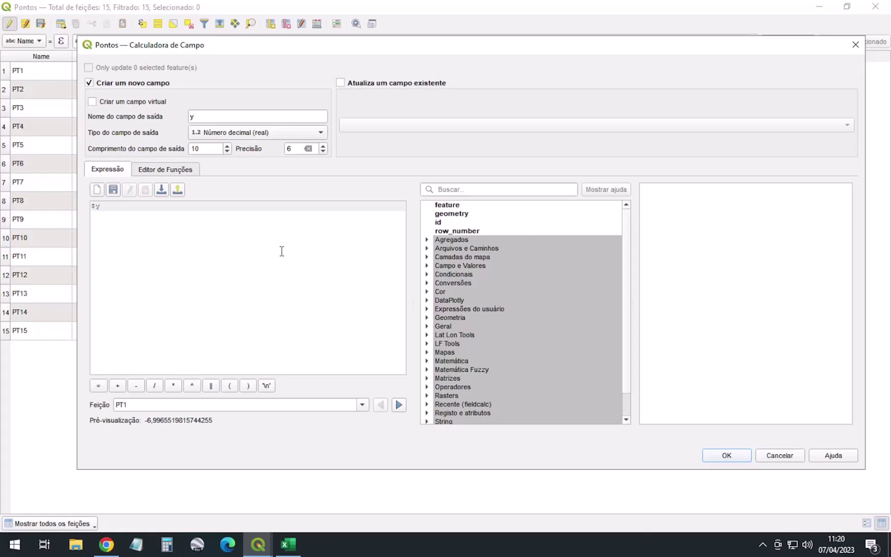
{"action": "left_click", "coordinate": [727, 456]}
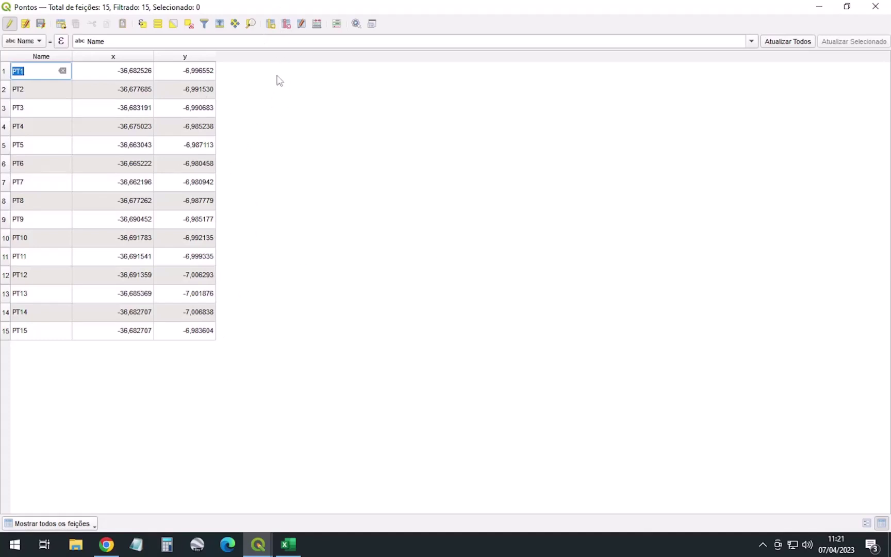
Define another new output field named z of type decimal number (real), moving the calculator aside to expose the table.
{"action": "left_click", "coordinate": [316, 23]}
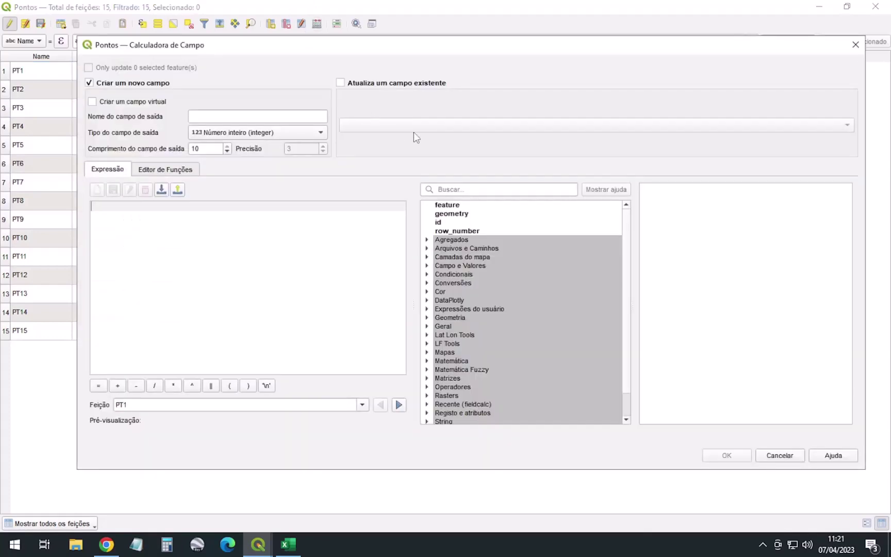
{"action": "type", "text": "z"}
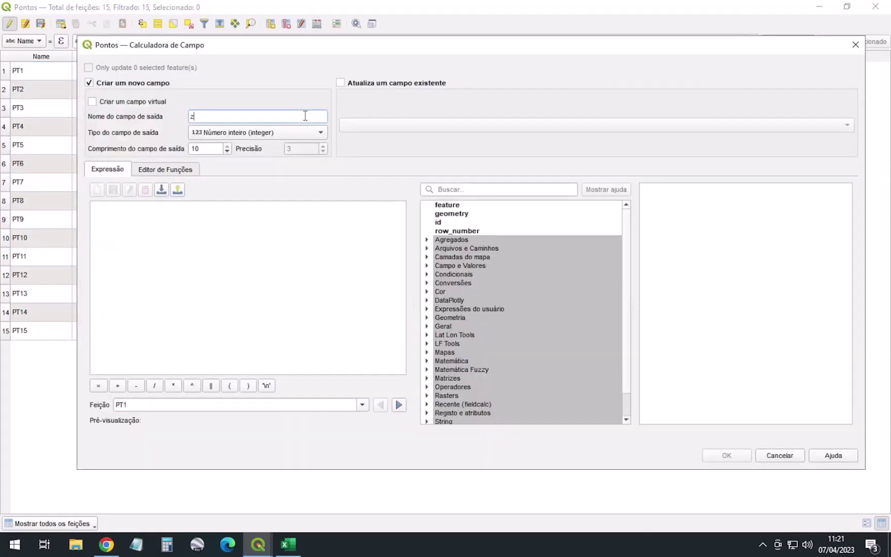
{"action": "left_click", "coordinate": [263, 135]}
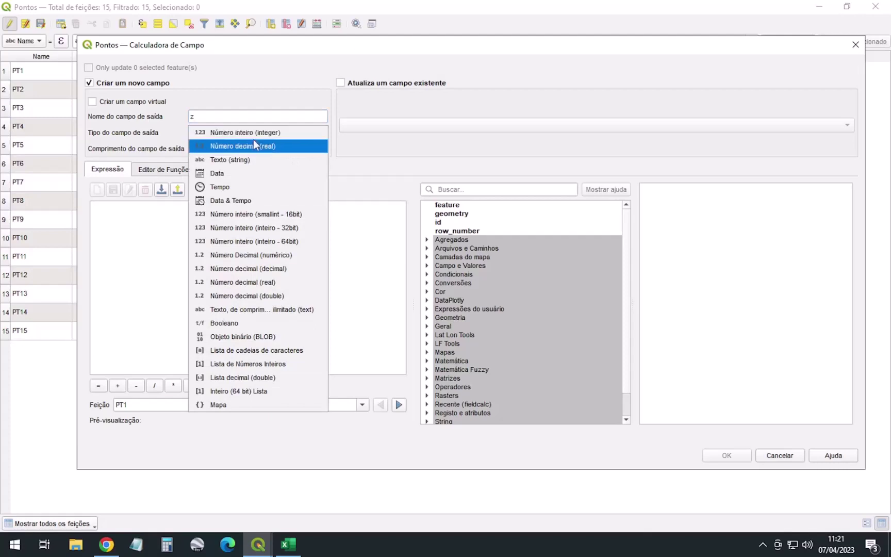
{"action": "left_click", "coordinate": [265, 46]}
{"action": "left_click_drag", "start_coordinate": [265, 46], "coordinate": [515, 71]}
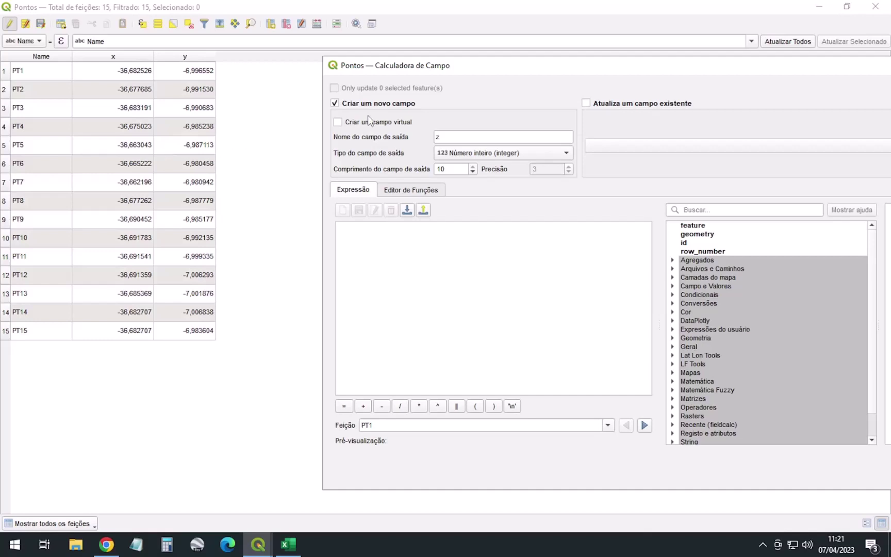
{"action": "left_click", "coordinate": [475, 154]}
{"action": "left_click", "coordinate": [490, 167]}
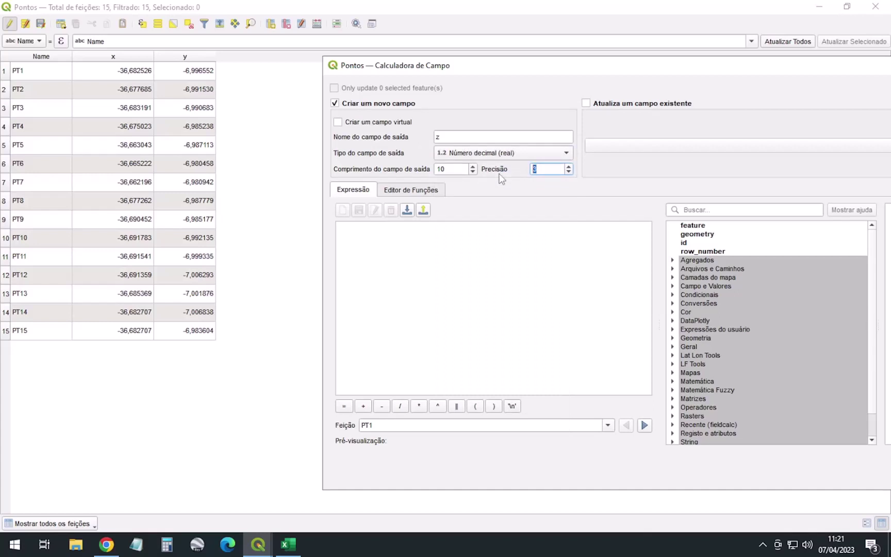
Create the z field from the expression $z and save the Pontos layer's edits outside the attribute table.
{"action": "left_click", "coordinate": [438, 244]}
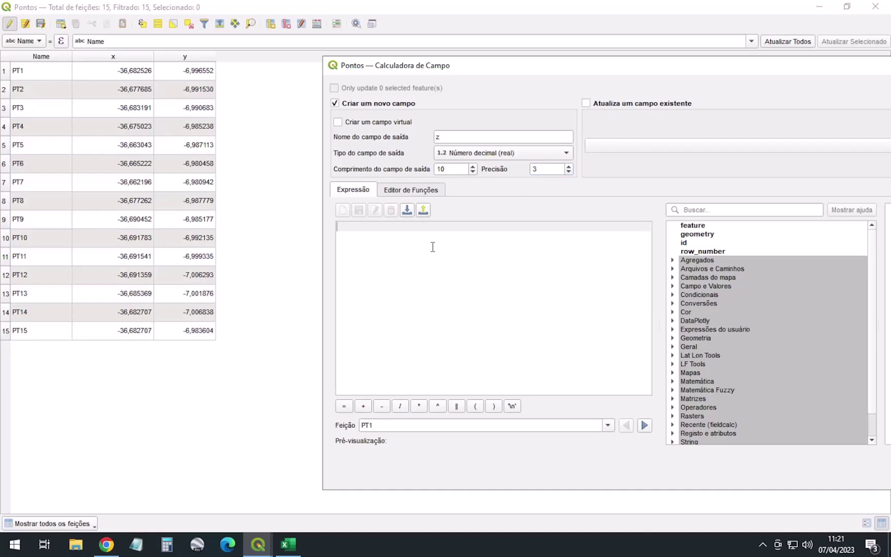
{"action": "type", "text": "\""}
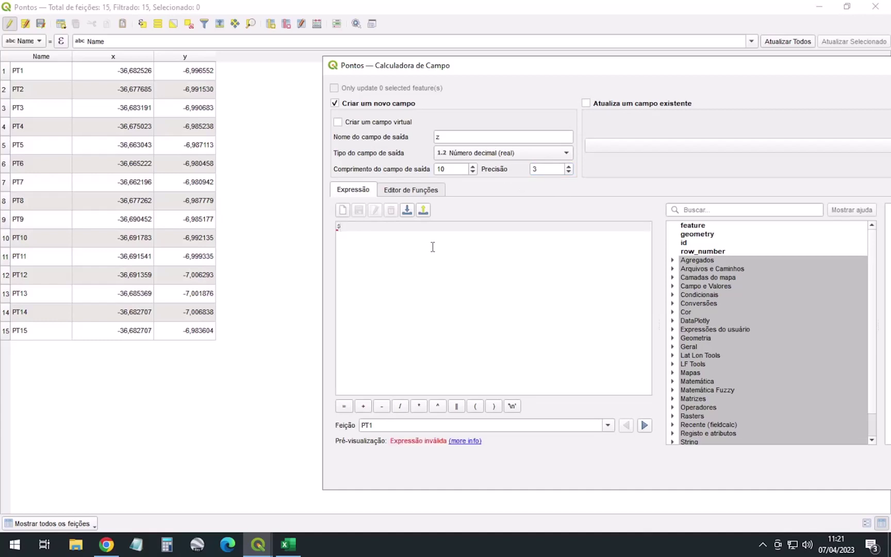
{"action": "type", "text": "z"}
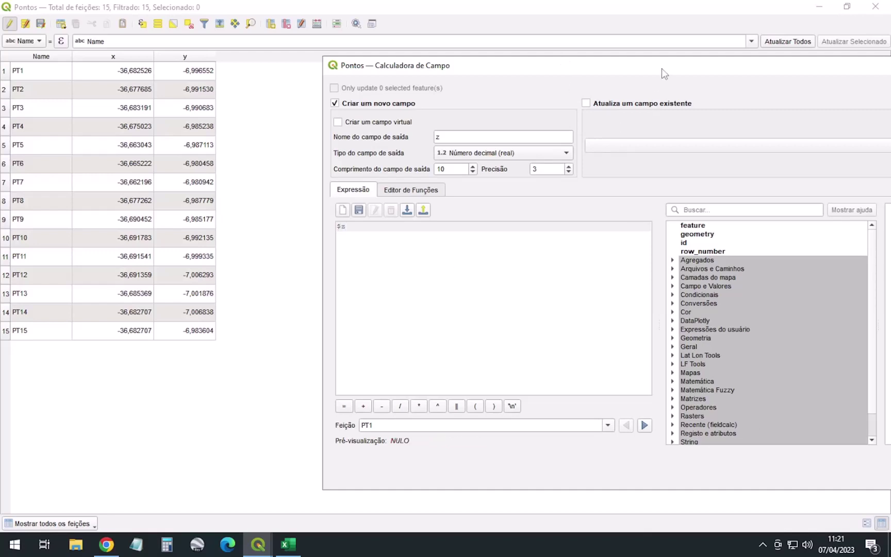
{"action": "left_click_drag", "start_coordinate": [664, 74], "coordinate": [239, 55]}
{"action": "left_click", "coordinate": [541, 461]}
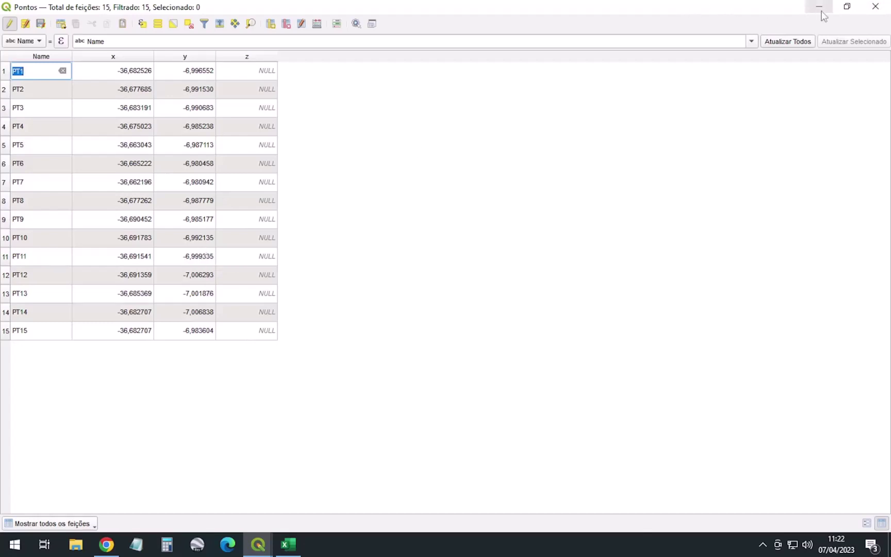
{"action": "left_click", "coordinate": [881, 11]}
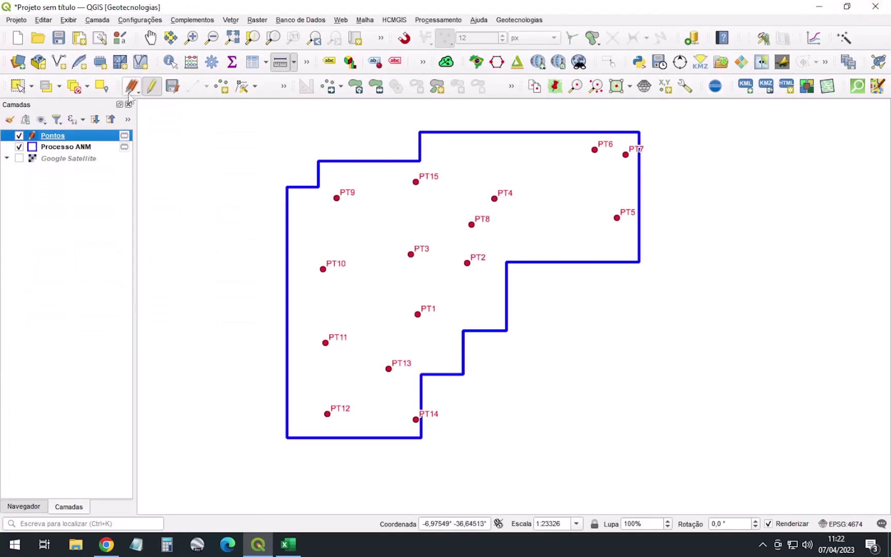
{"action": "left_click", "coordinate": [173, 87]}
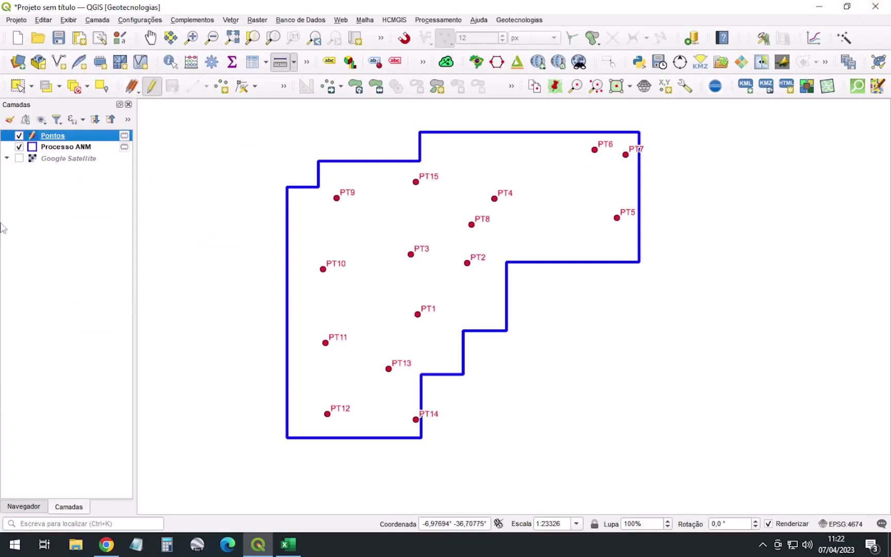
Set up the OpenTopography DEM Downloader with Copernicus Global DSM 30m and an extent drawn on the canvas around the whole Processo ANM polygon.
{"action": "left_click", "coordinate": [787, 63]}
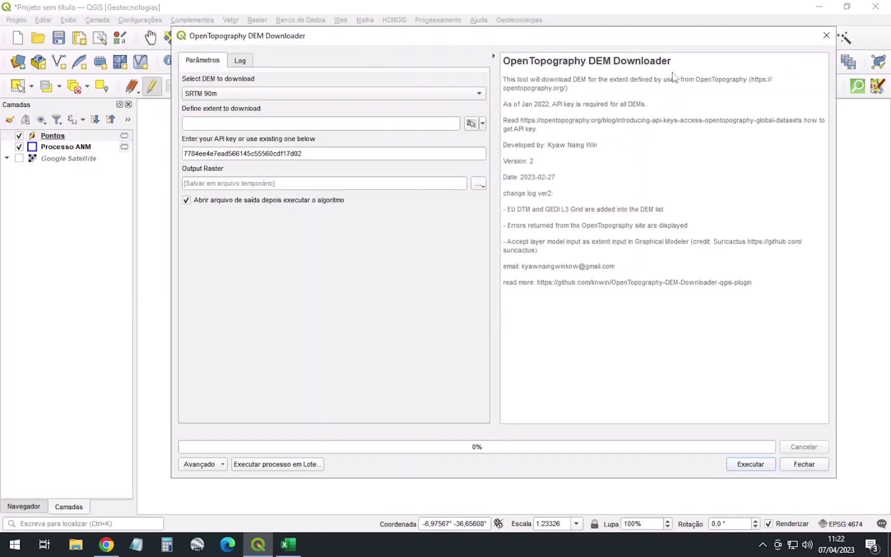
{"action": "left_click", "coordinate": [342, 93]}
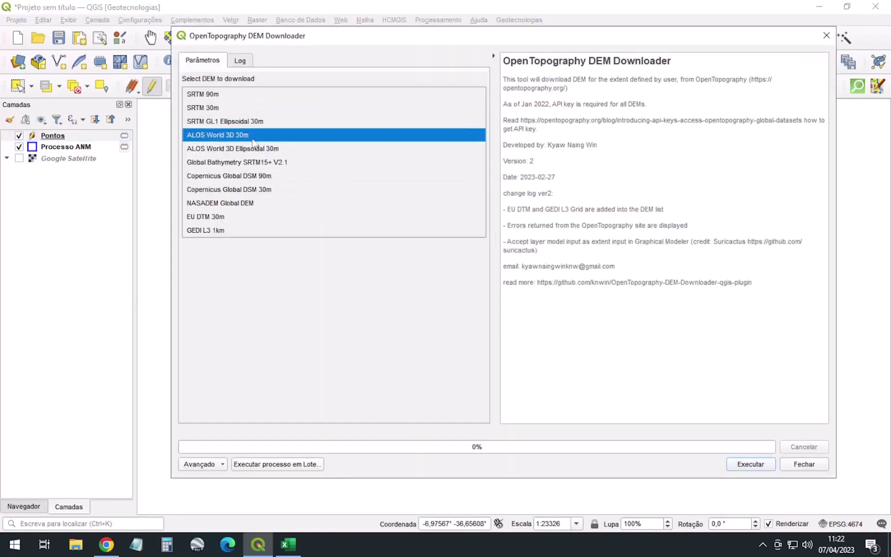
{"action": "left_click", "coordinate": [254, 193]}
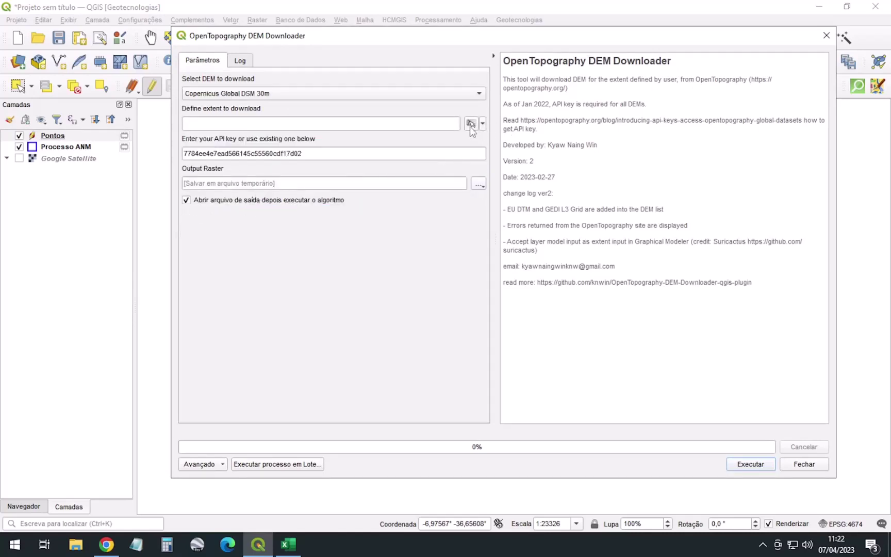
{"action": "left_click", "coordinate": [471, 124]}
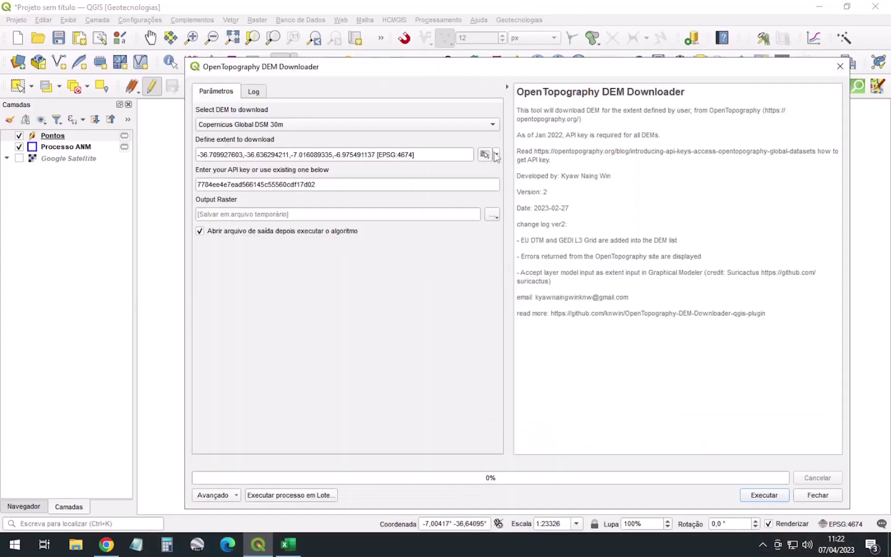
{"action": "left_click", "coordinate": [496, 154]}
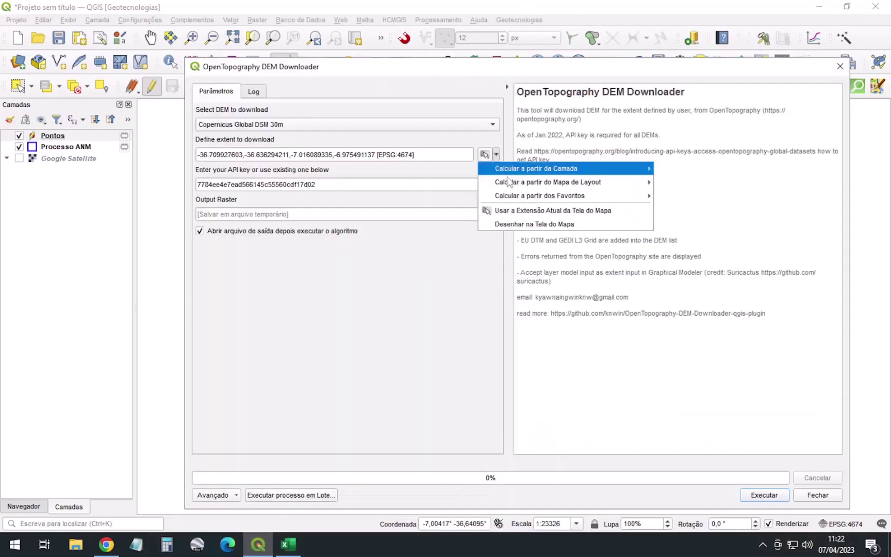
{"action": "left_click", "coordinate": [524, 223]}
{"action": "left_click_drag", "start_coordinate": [242, 110], "coordinate": [655, 478]}
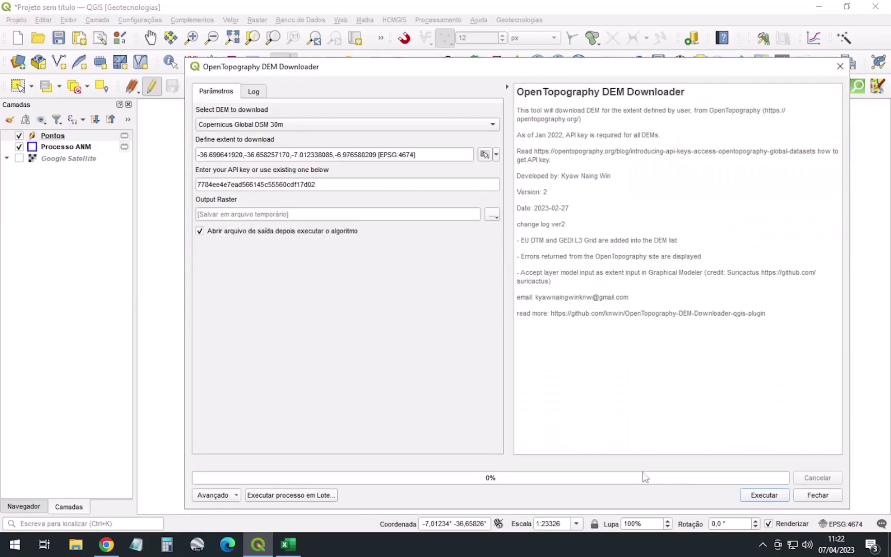
Run the DEM download to a temporary raster and place the resulting layer below Processo ANM in the layer order.
{"action": "left_click", "coordinate": [785, 497]}
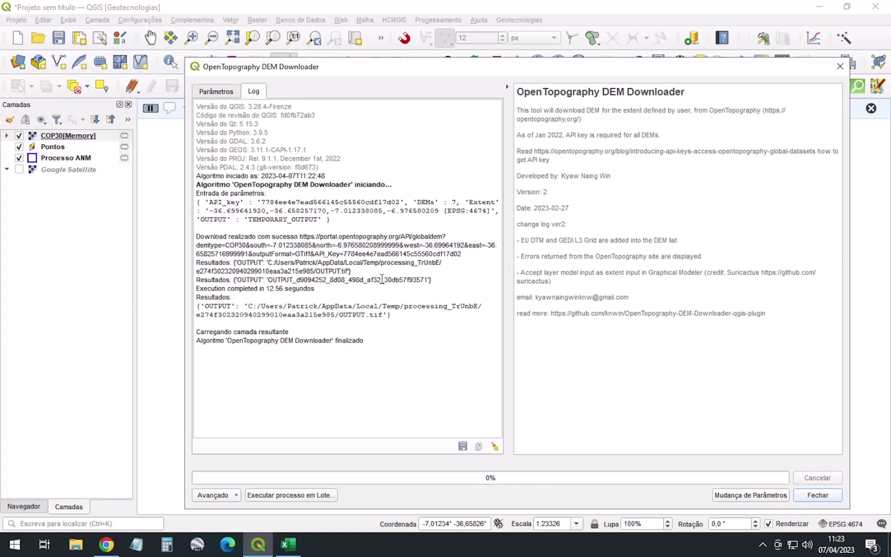
{"action": "left_click", "coordinate": [819, 495]}
{"action": "left_click", "coordinate": [768, 284]}
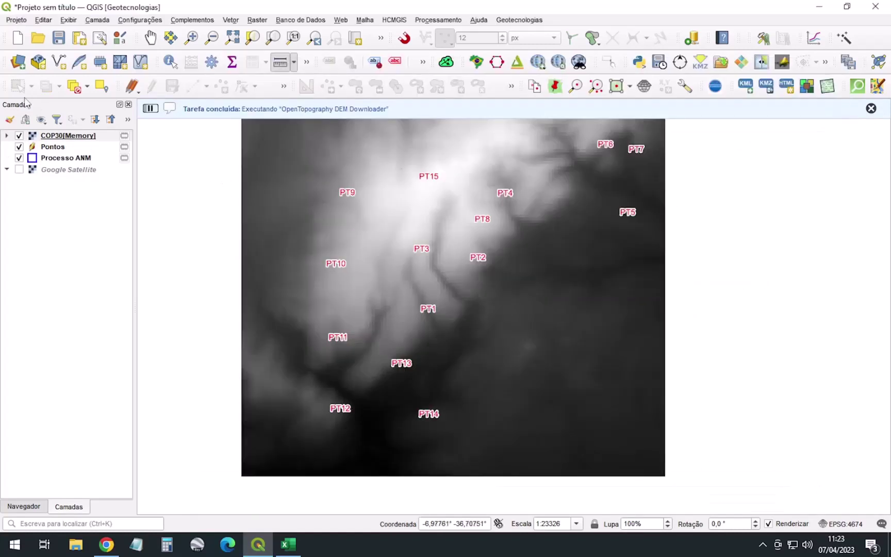
{"action": "left_click_drag", "start_coordinate": [89, 142], "coordinate": [110, 166]}
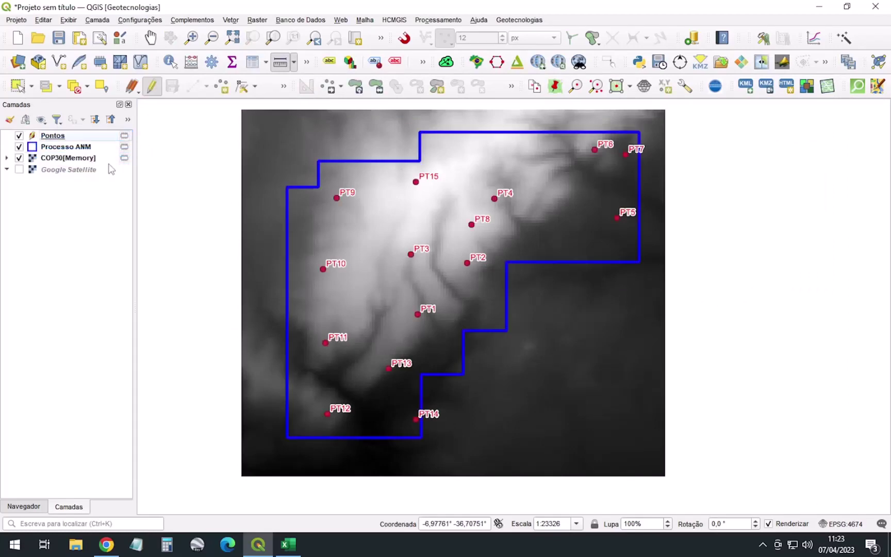
Style the COP30[Memory] raster as single-band pseudocolor (Banda simples falsa-cor) with the color ramp inverted to run from blue to red.
{"action": "double_click", "coordinate": [69, 159]}
{"action": "left_click", "coordinate": [155, 123]}
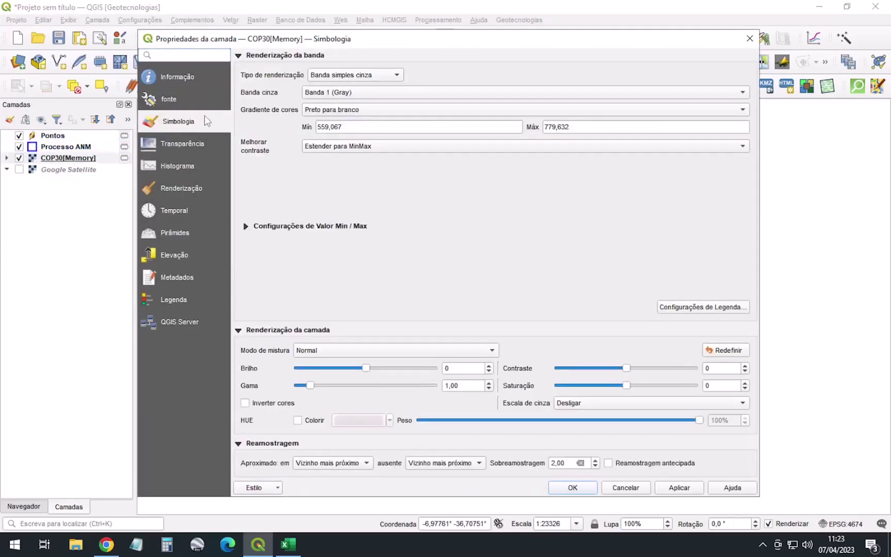
{"action": "left_click", "coordinate": [356, 75]}
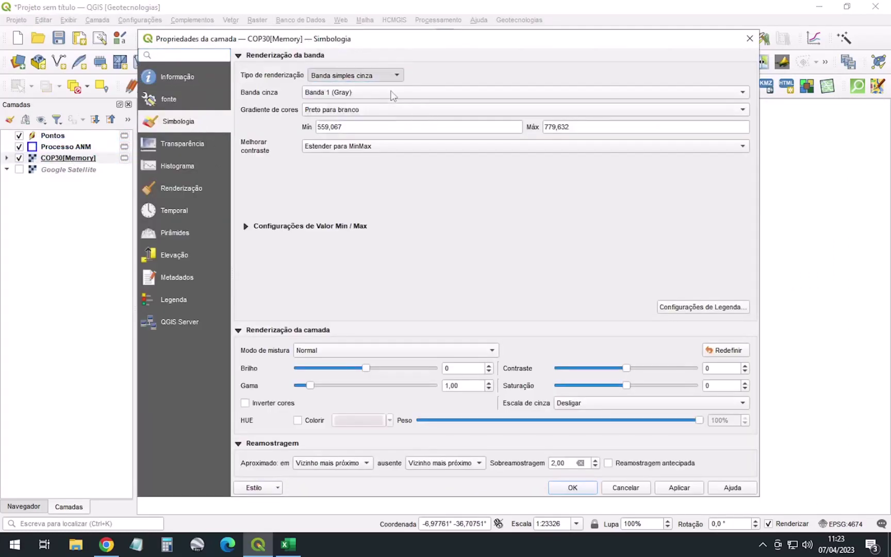
{"action": "left_click", "coordinate": [355, 87]}
{"action": "right_click", "coordinate": [485, 161]}
{"action": "left_click", "coordinate": [487, 174]}
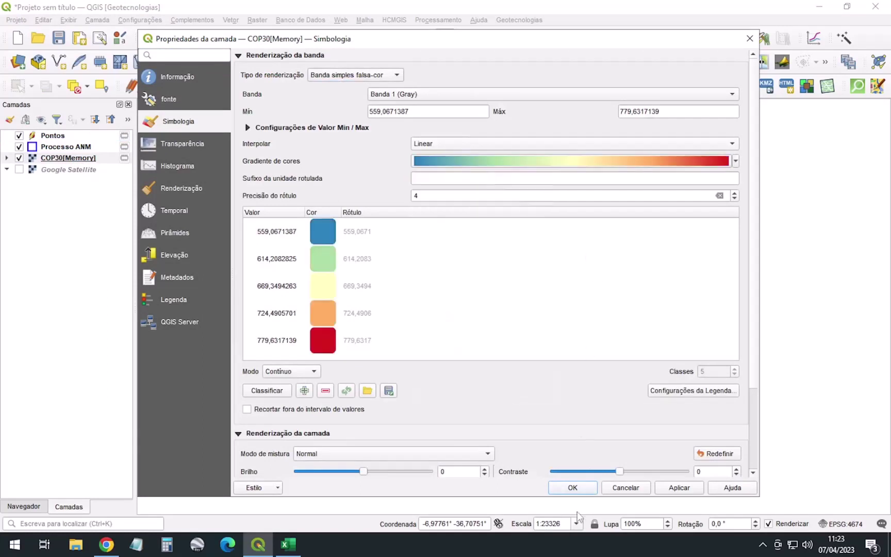
{"action": "left_click", "coordinate": [573, 487]}
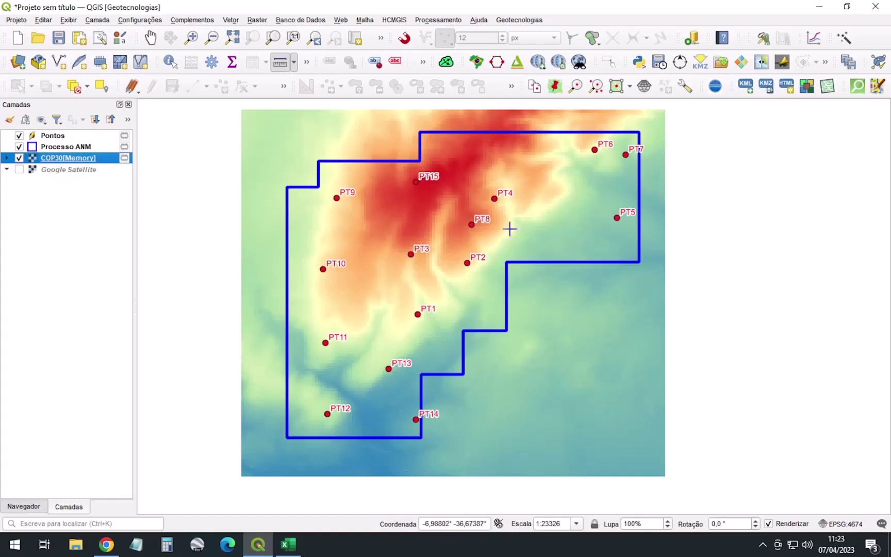
Search the Processing Toolbox for "z" and open the Panejar (defina o valor Z de raster) tool.
{"action": "key", "text": "ctrl+alt+t"}
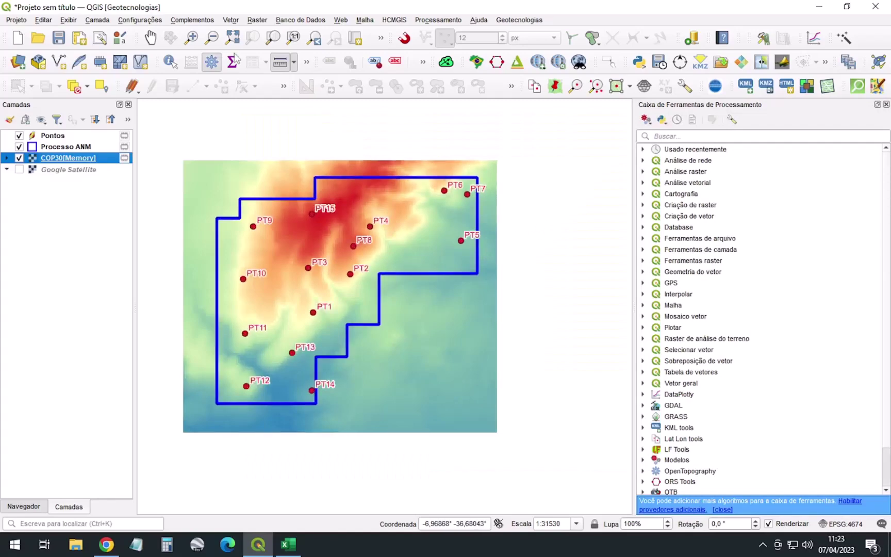
{"action": "left_click", "coordinate": [212, 63]}
{"action": "left_click", "coordinate": [212, 63]}
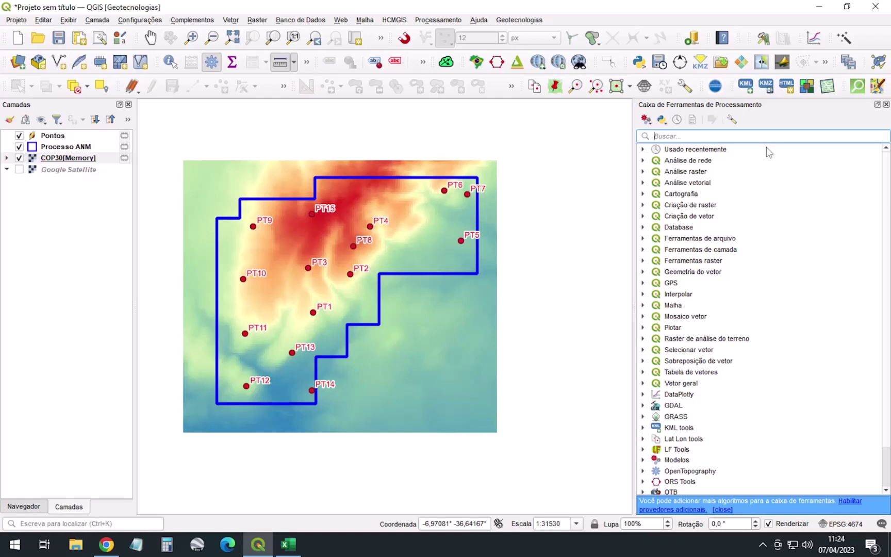
{"action": "type", "text": "z"}
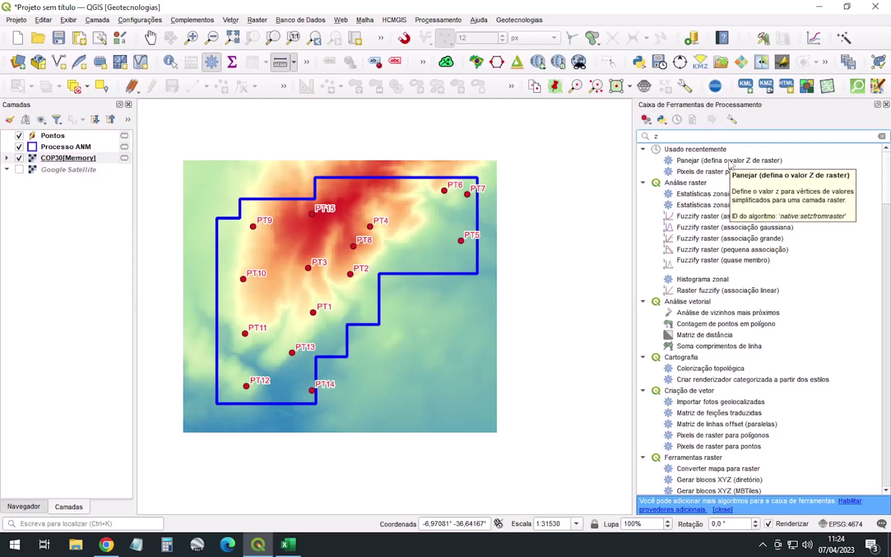
{"action": "scroll", "coordinate": [730, 370], "scroll_direction": "down", "scroll_amount": 5}
{"action": "scroll", "coordinate": [727, 365], "scroll_direction": "down", "scroll_amount": 3}
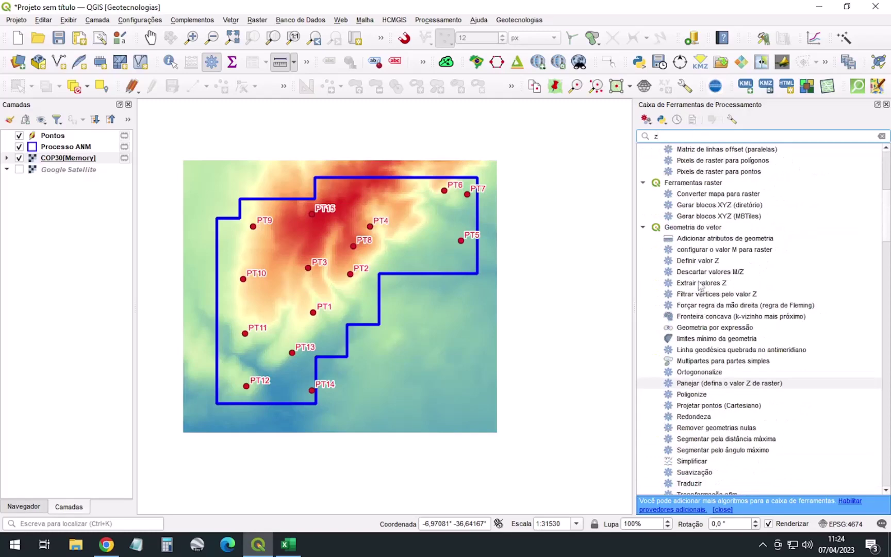
{"action": "scroll", "coordinate": [718, 388], "scroll_direction": "up", "scroll_amount": 4}
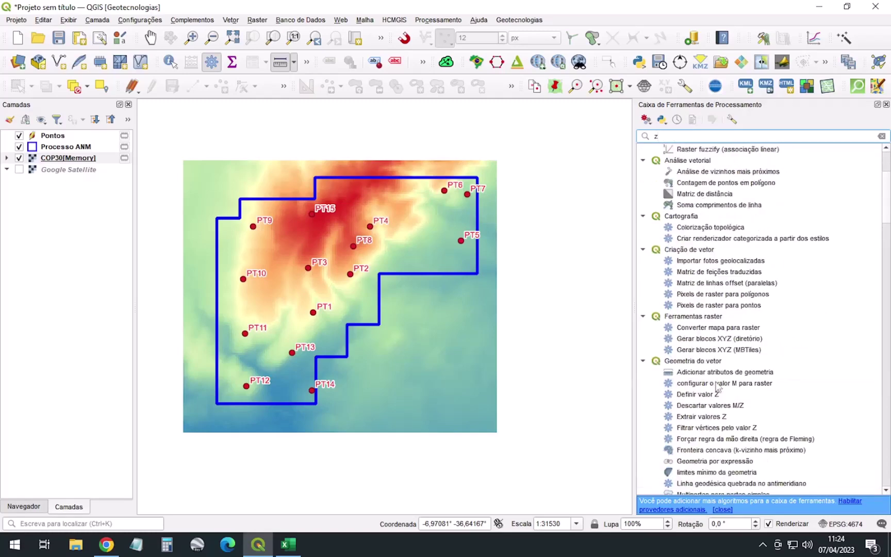
{"action": "scroll", "coordinate": [718, 388], "scroll_direction": "up", "scroll_amount": 4}
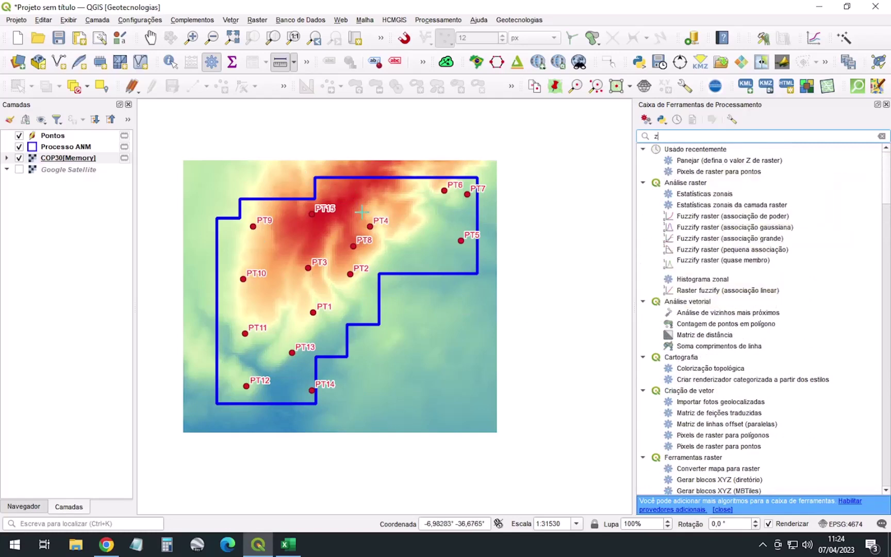
{"action": "left_click", "coordinate": [705, 163]}
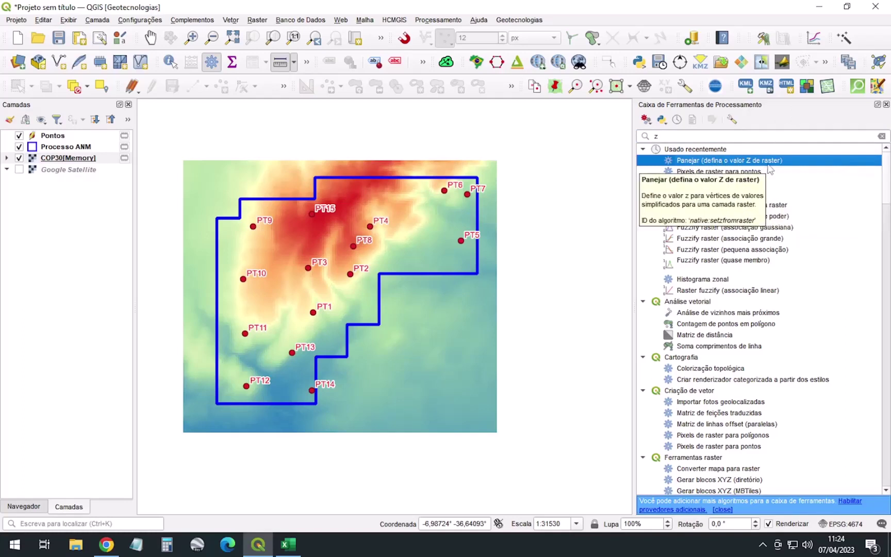
{"action": "double_click", "coordinate": [726, 161]}
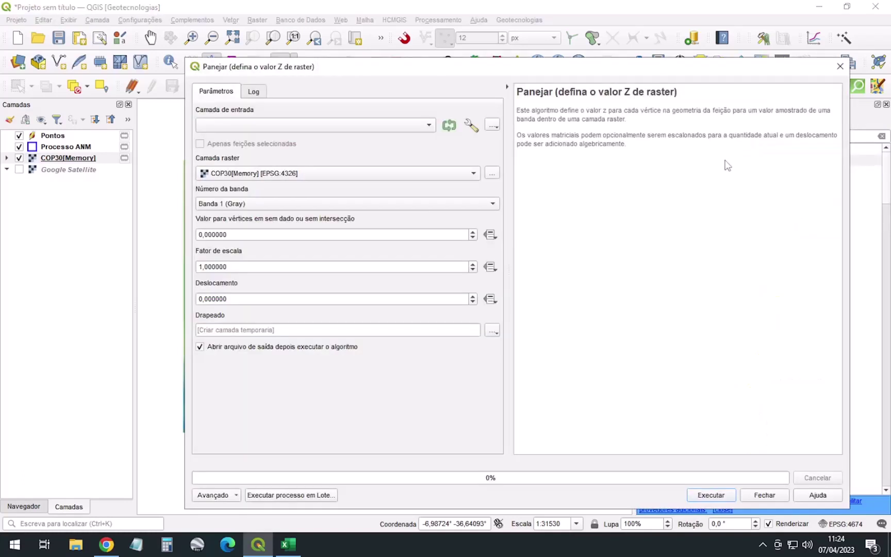
Set Pontos as the input layer and COP30[Memory] as the raster layer of the Panejar tool.
{"action": "left_click_drag", "start_coordinate": [380, 70], "coordinate": [468, 64]}
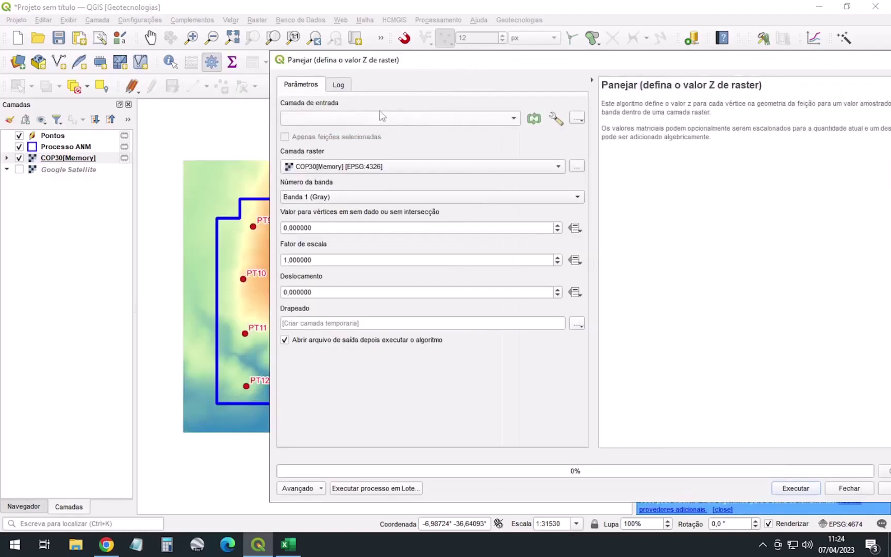
{"action": "left_click_drag", "start_coordinate": [49, 140], "coordinate": [346, 121]}
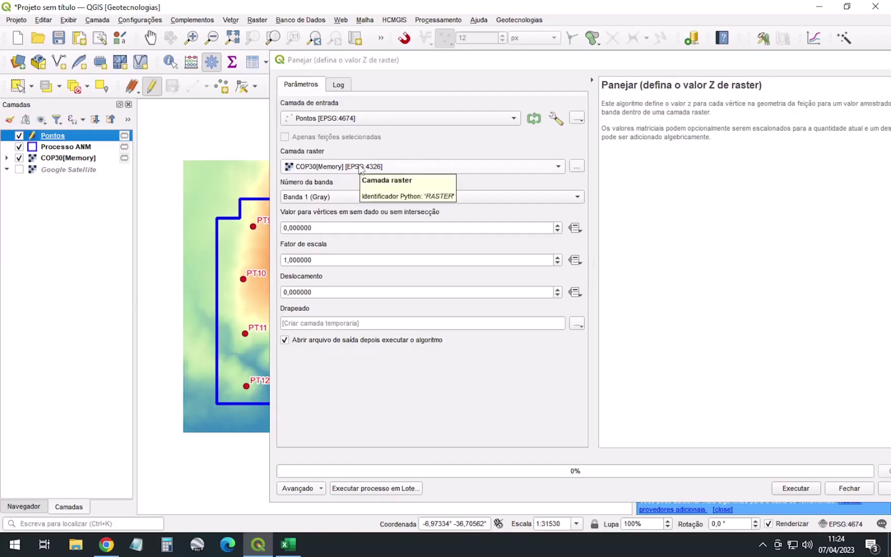
{"action": "left_click_drag", "start_coordinate": [50, 157], "coordinate": [417, 170]}
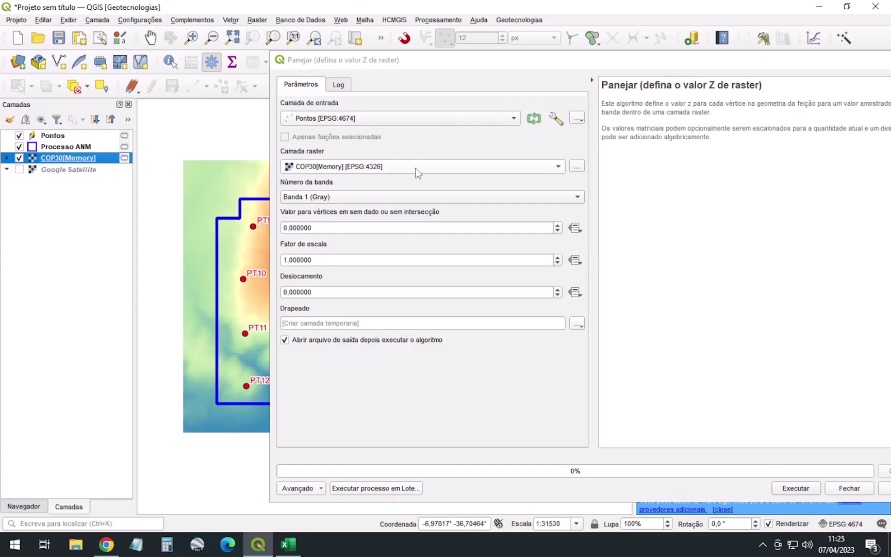
Check the coordinate reference system in the Pontos layer's information, moving the Panejar dialog aside to reach the layers.
{"action": "left_click_drag", "start_coordinate": [548, 64], "coordinate": [472, 49]}
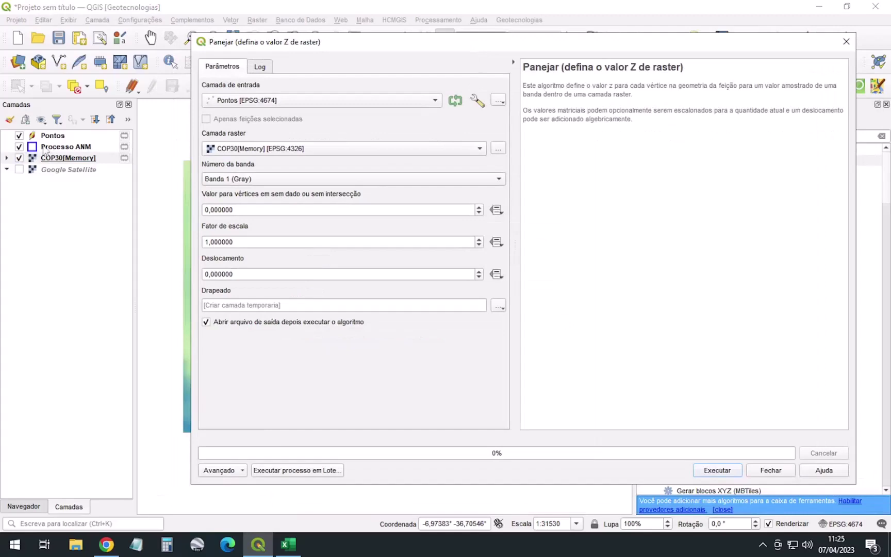
{"action": "left_click_drag", "start_coordinate": [658, 43], "coordinate": [664, 245]}
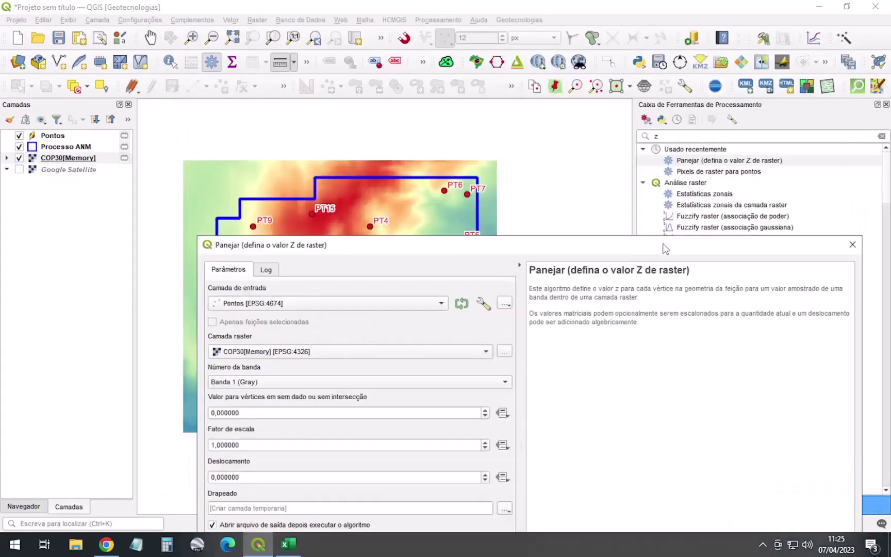
{"action": "left_click", "coordinate": [59, 138]}
{"action": "right_click", "coordinate": [59, 138]}
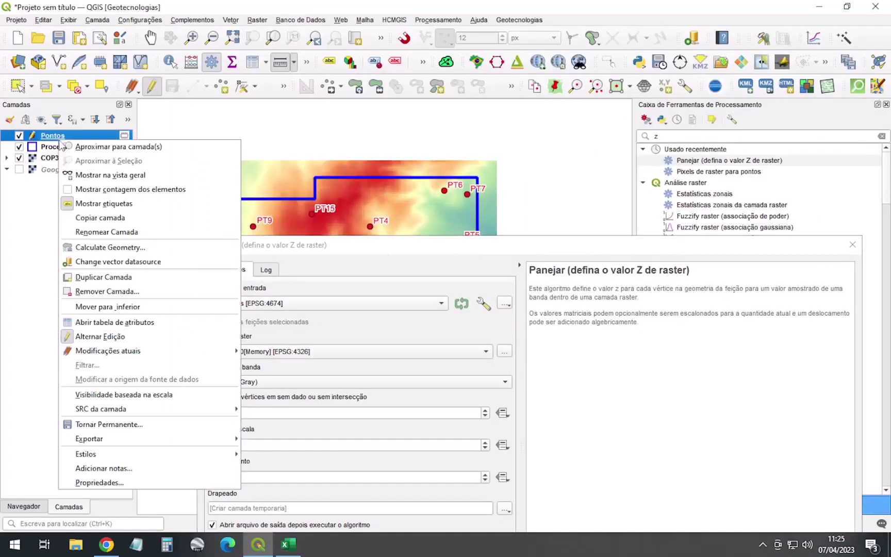
{"action": "left_click", "coordinate": [103, 482]}
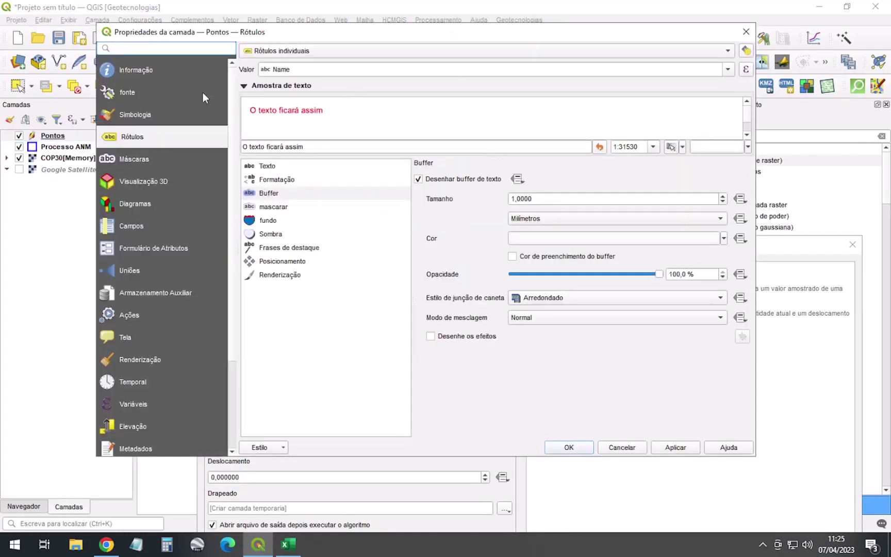
{"action": "left_click", "coordinate": [139, 72]}
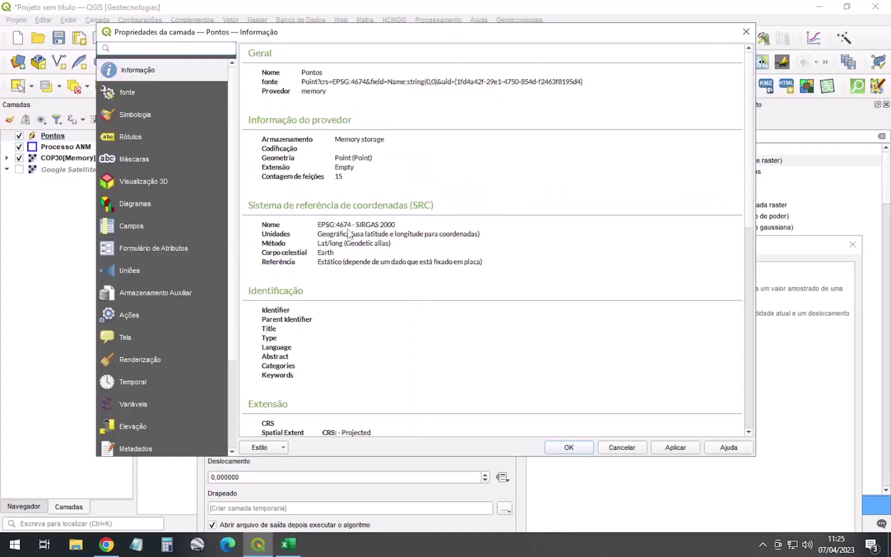
{"action": "left_click_drag", "start_coordinate": [318, 227], "coordinate": [380, 227]}
{"action": "left_click", "coordinate": [746, 31]}
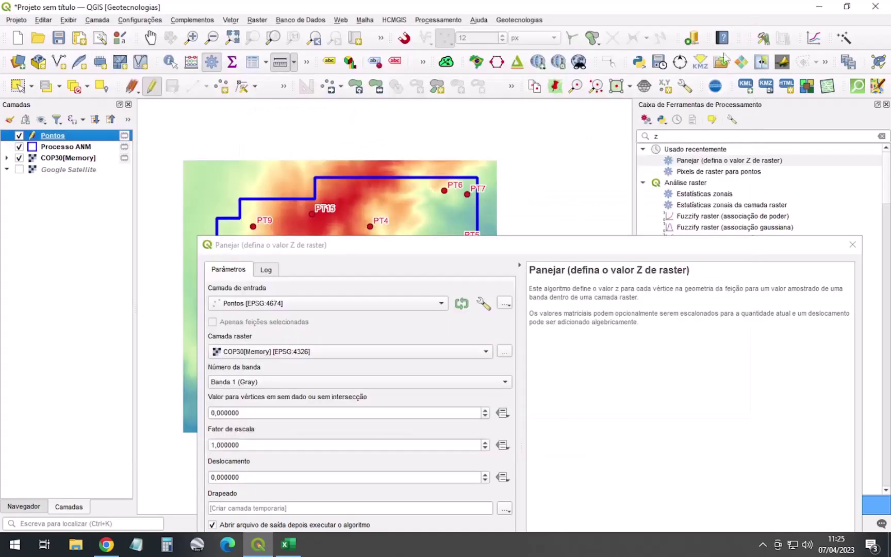
Check the coordinate reference system in the COP30[Memory] raster's information and return to the full Panejar dialog.
{"action": "left_click", "coordinate": [88, 158]}
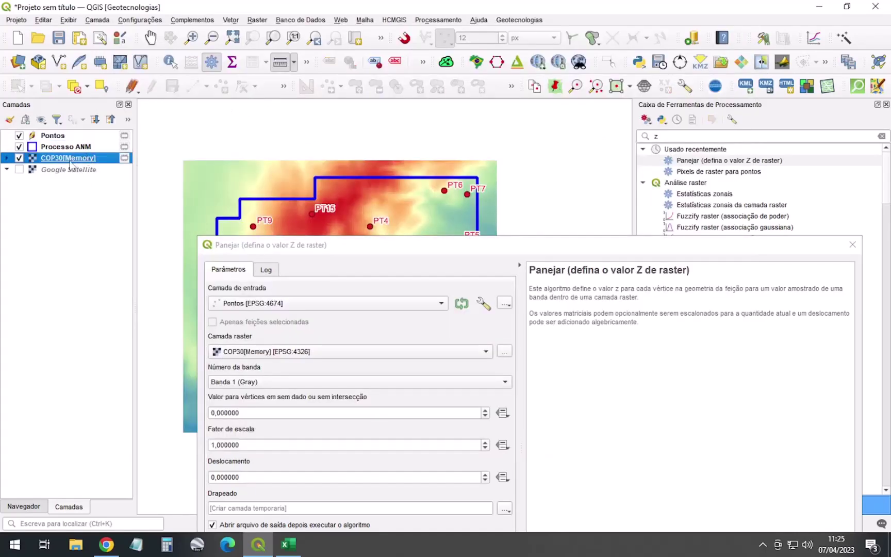
{"action": "right_click", "coordinate": [88, 159]}
{"action": "left_click", "coordinate": [109, 417]}
{"action": "left_click", "coordinate": [176, 78]}
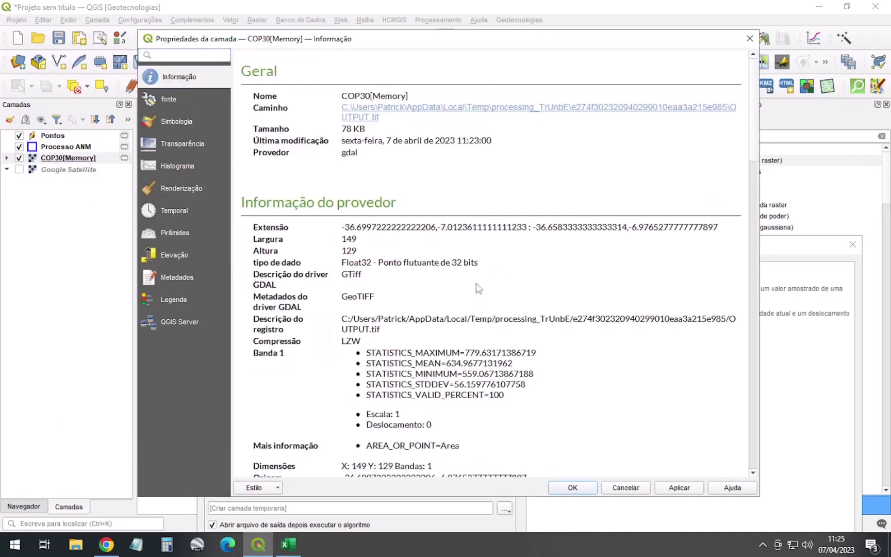
{"action": "scroll", "coordinate": [478, 289], "scroll_direction": "down", "scroll_amount": 5}
{"action": "scroll", "coordinate": [478, 285], "scroll_direction": "down", "scroll_amount": 4}
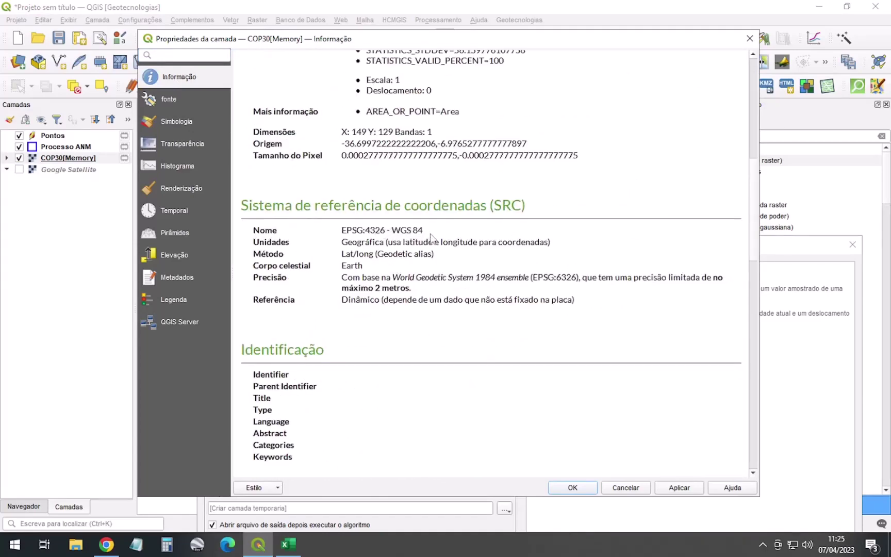
{"action": "left_click", "coordinate": [633, 490]}
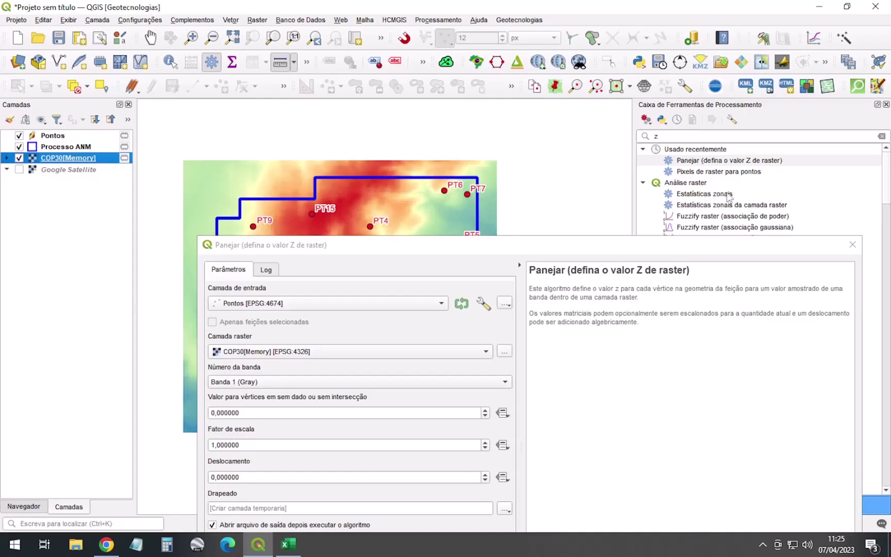
{"action": "left_click_drag", "start_coordinate": [702, 246], "coordinate": [651, 63]}
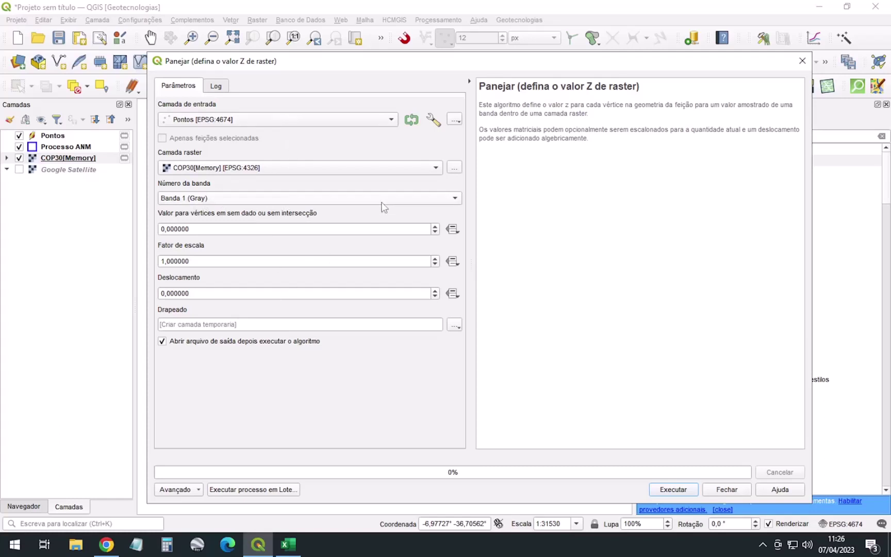
Run the Panejar tool with the current parameters and close its dialog.
{"action": "left_click", "coordinate": [682, 489]}
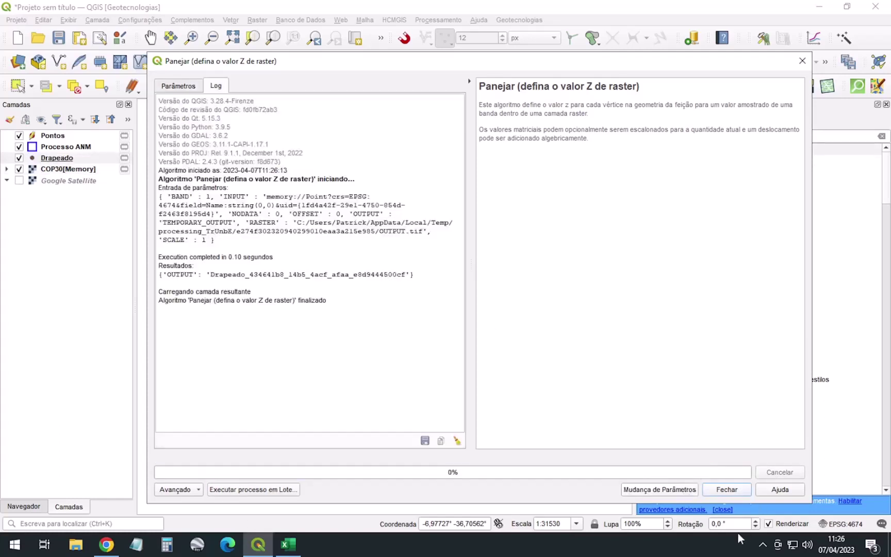
{"action": "left_click", "coordinate": [732, 494]}
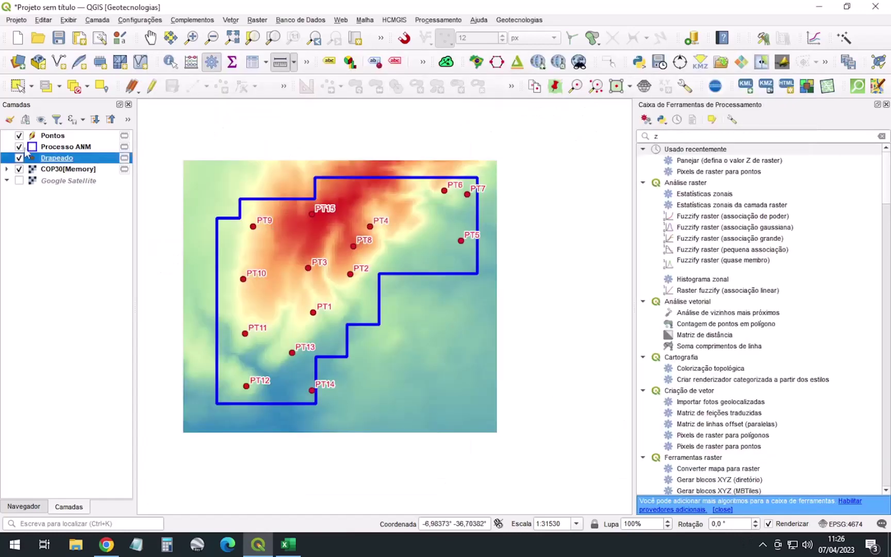
Move the Drapeado layer to the top of the layer list and rename it Pontos Cotados.
{"action": "left_click_drag", "start_coordinate": [48, 163], "coordinate": [73, 137]}
{"action": "left_click", "coordinate": [72, 136]}
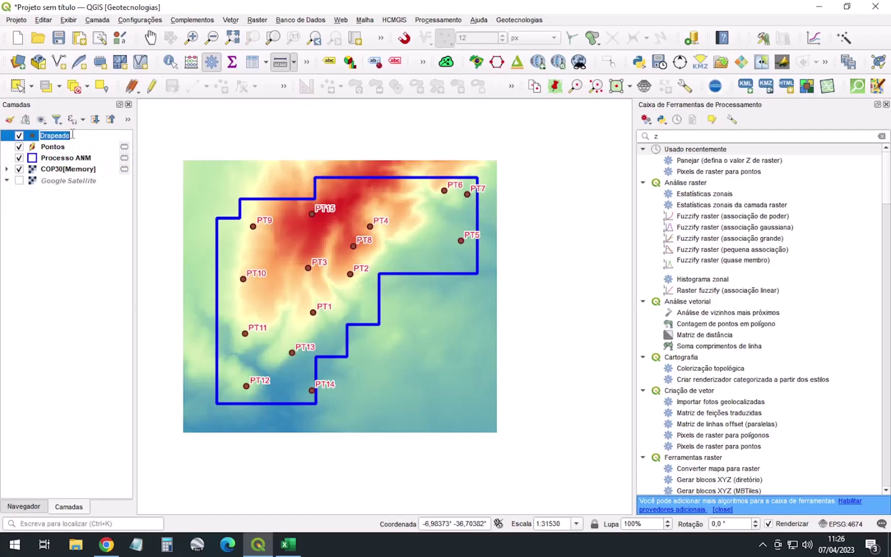
{"action": "type", "text": "Pontos Cotados"}
{"action": "key", "text": "Return"}
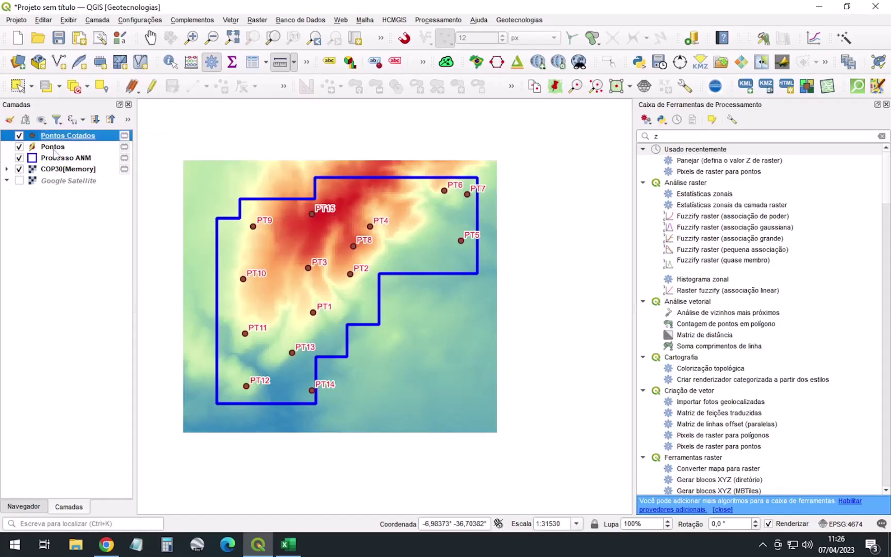
End editing on the original Pontos layer and hide it.
{"action": "left_click", "coordinate": [63, 148]}
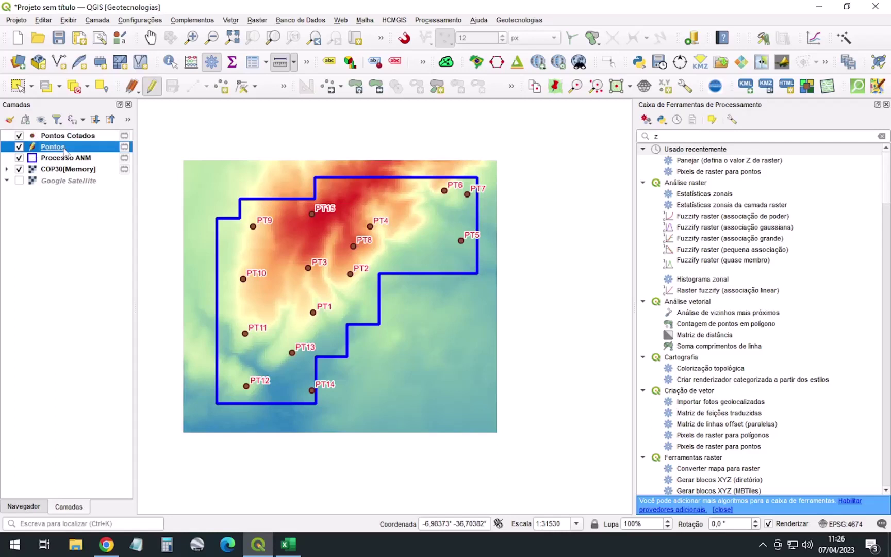
{"action": "left_click", "coordinate": [152, 86]}
{"action": "left_click", "coordinate": [47, 135]}
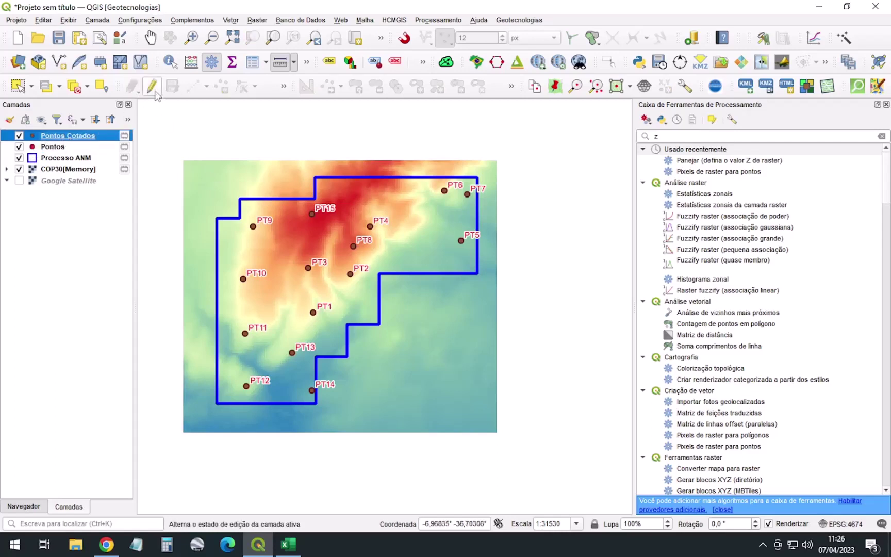
{"action": "left_click", "coordinate": [19, 146]}
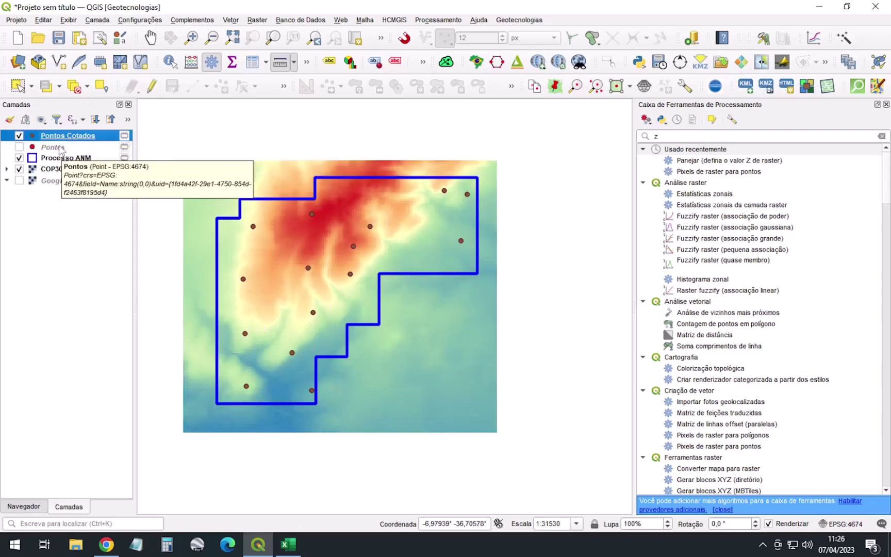
Copy the style of the Pontos layer and apply all its style categories to Pontos Cotados.
{"action": "right_click", "coordinate": [57, 148]}
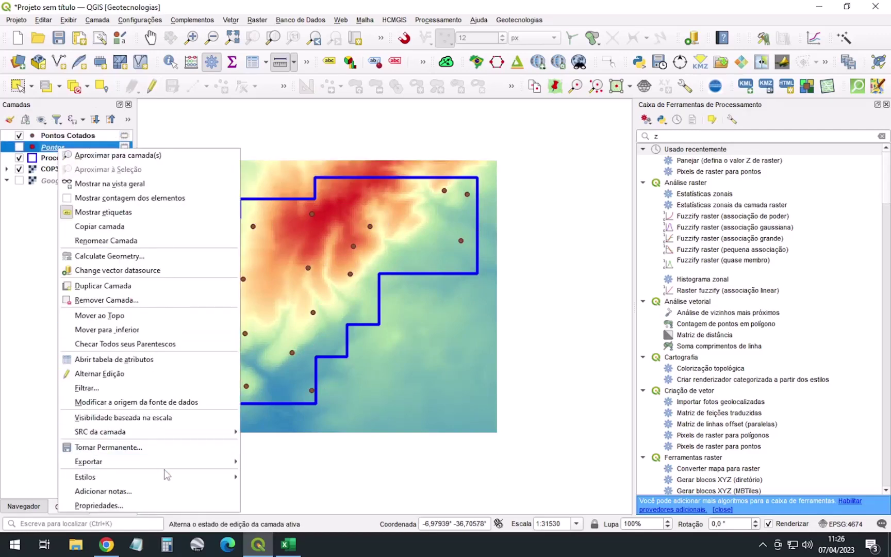
{"action": "mouse_move", "coordinate": [170, 477]}
{"action": "left_click", "coordinate": [407, 274]}
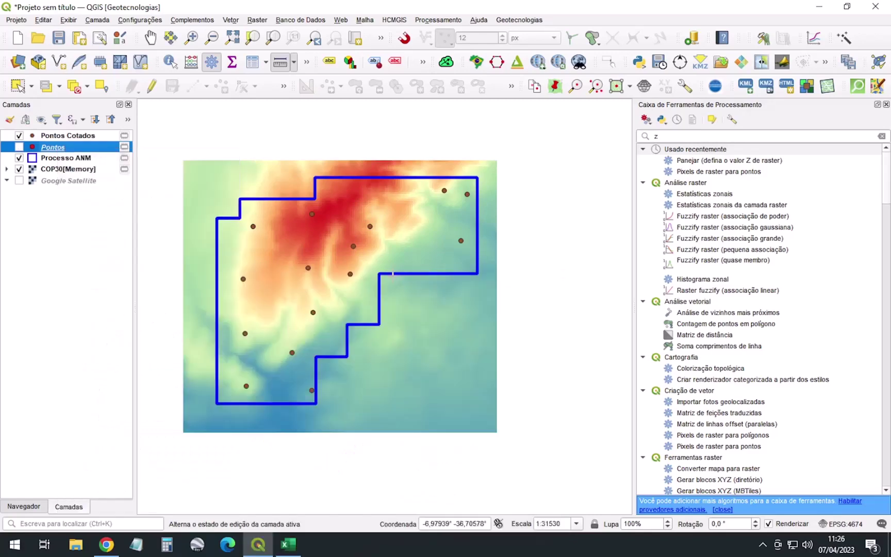
{"action": "right_click", "coordinate": [75, 136]}
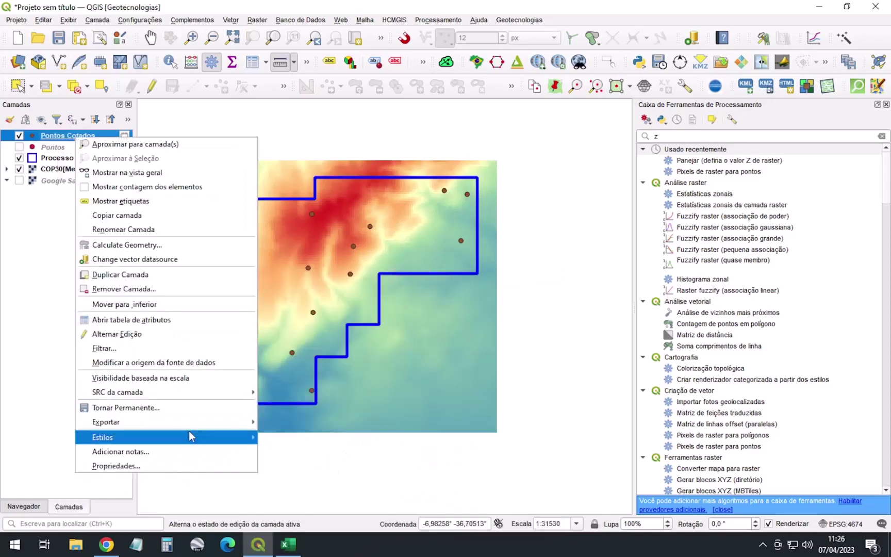
{"action": "mouse_move", "coordinate": [221, 440]}
{"action": "mouse_move", "coordinate": [333, 282]}
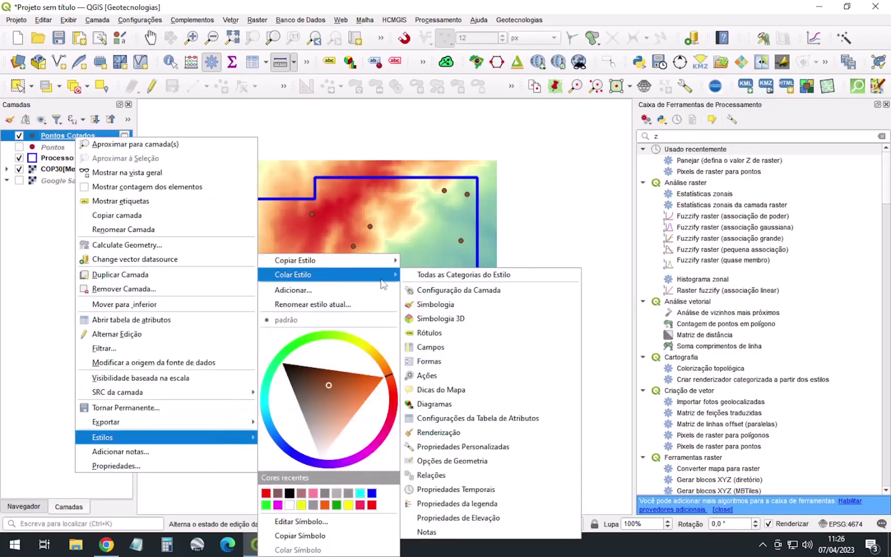
{"action": "left_click", "coordinate": [420, 276]}
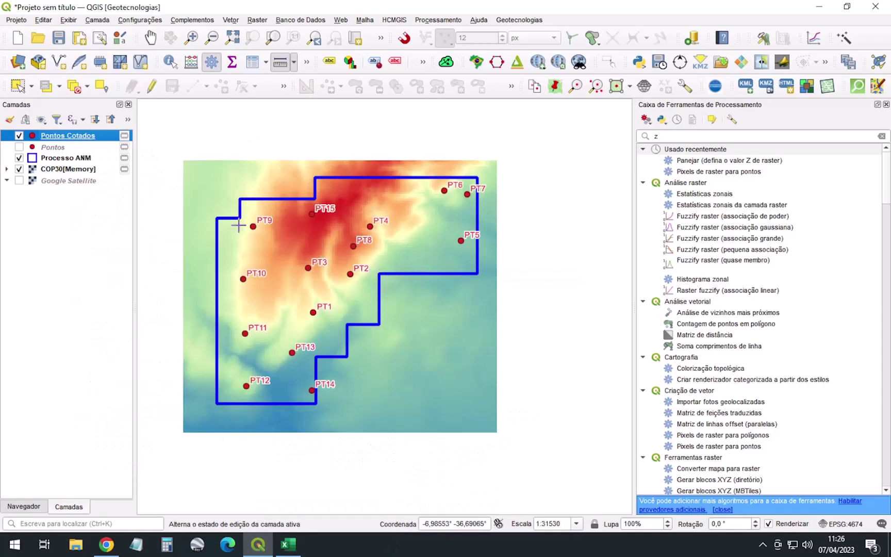
Open the attribute table of Pontos Cotados and enable editing.
{"action": "double_click", "coordinate": [72, 136]}
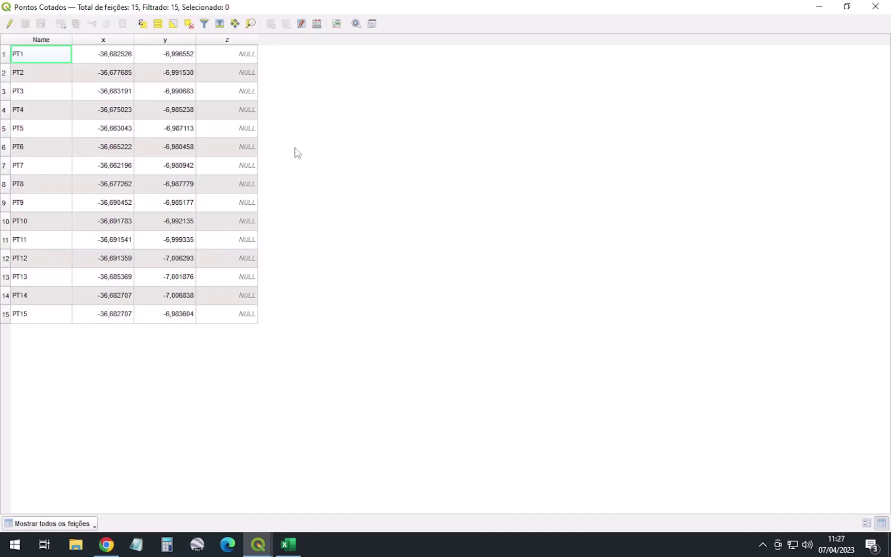
{"action": "left_click", "coordinate": [9, 24]}
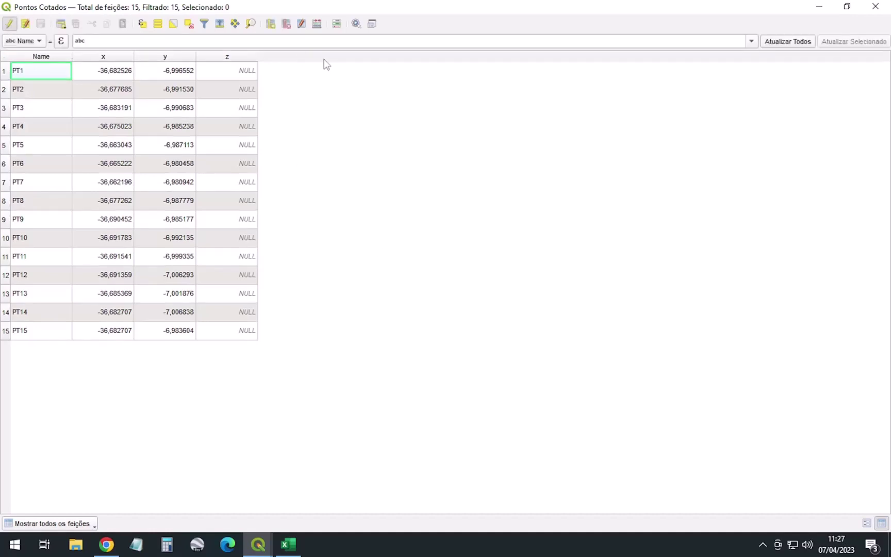
{"action": "left_click", "coordinate": [316, 23]}
{"action": "left_click_drag", "start_coordinate": [254, 61], "coordinate": [398, 55]}
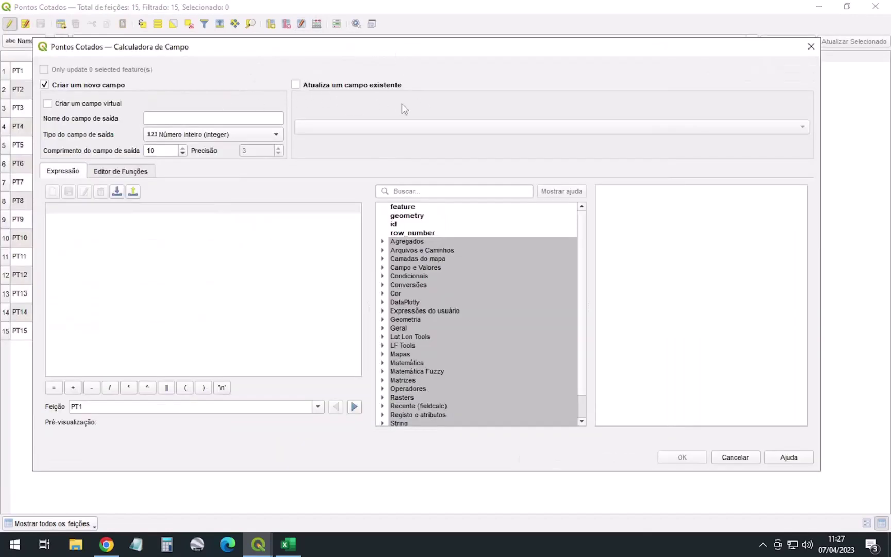
{"action": "left_click", "coordinate": [321, 86]}
{"action": "left_click", "coordinate": [365, 127]}
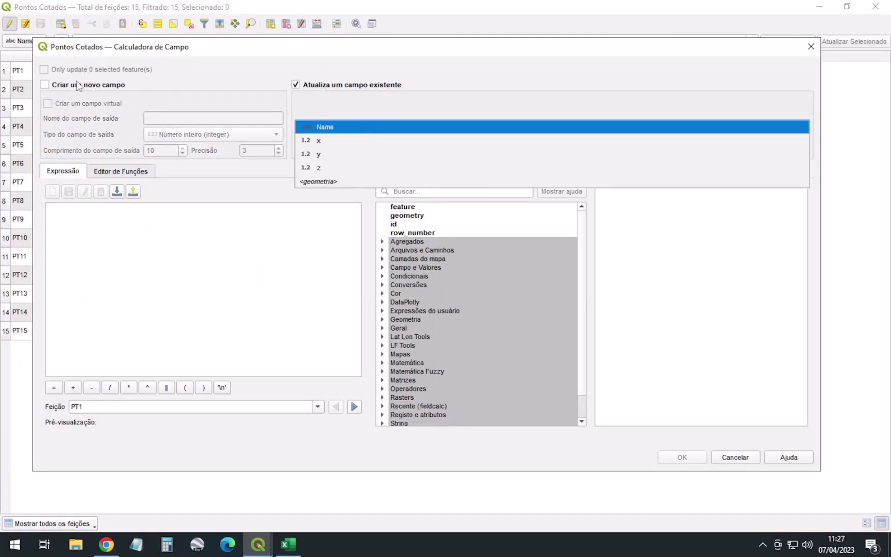
{"action": "left_click", "coordinate": [819, 47]}
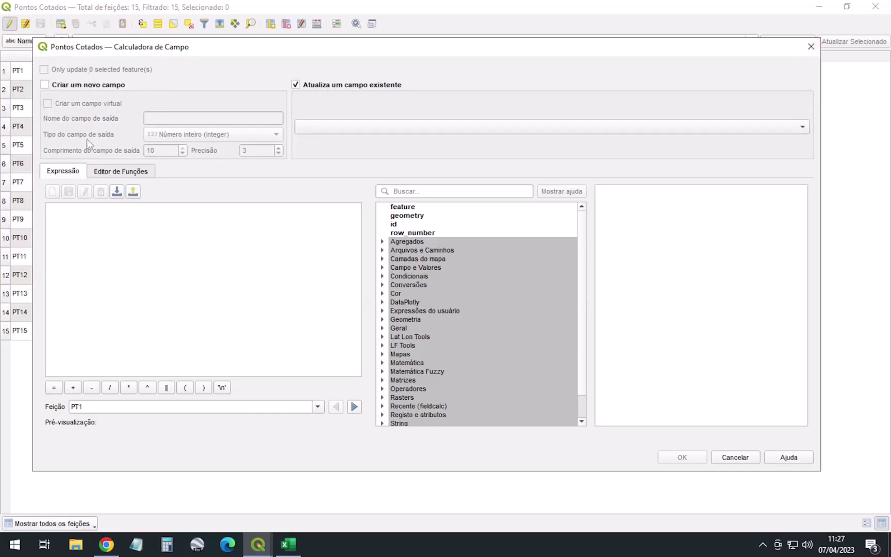
{"action": "left_click", "coordinate": [733, 457]}
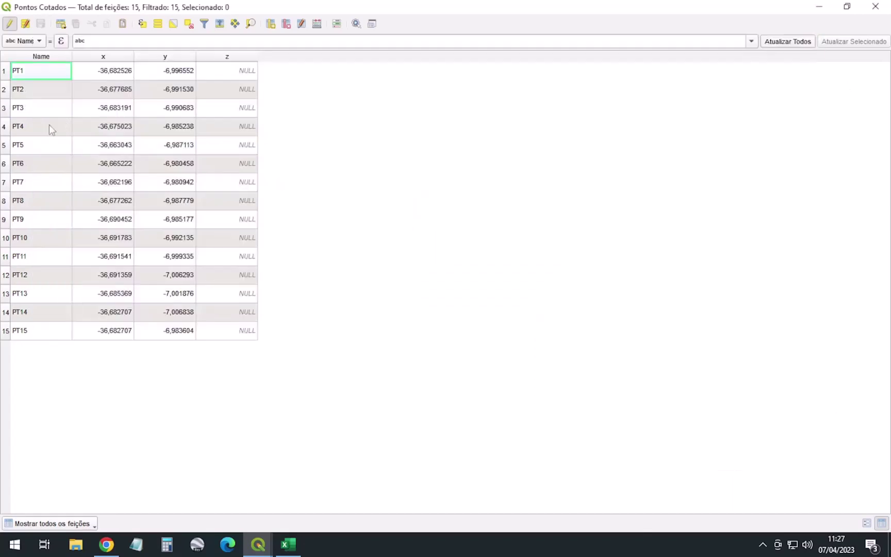
Select the PT4 row and use the Field Calculator to update the existing z field with $z for all features, not only the selected one.
{"action": "left_click", "coordinate": [4, 129]}
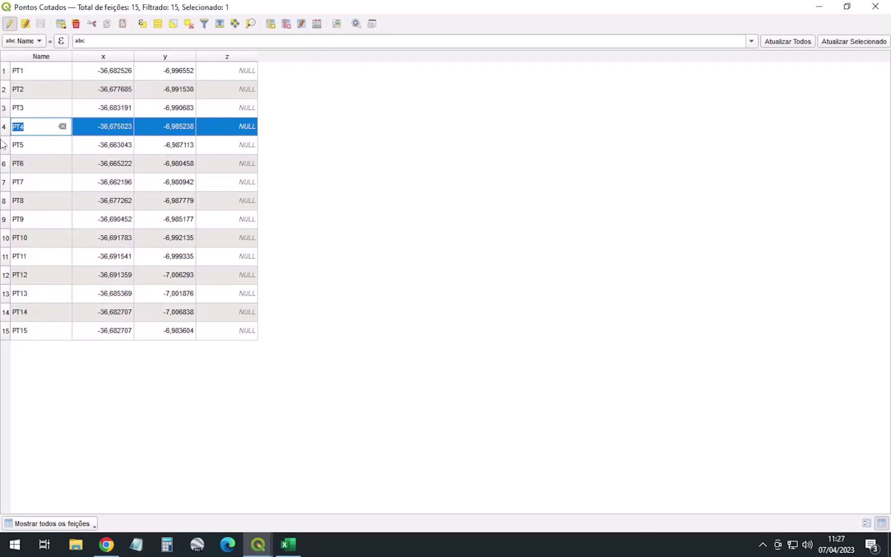
{"action": "left_click", "coordinate": [317, 23]}
{"action": "left_click", "coordinate": [336, 84]}
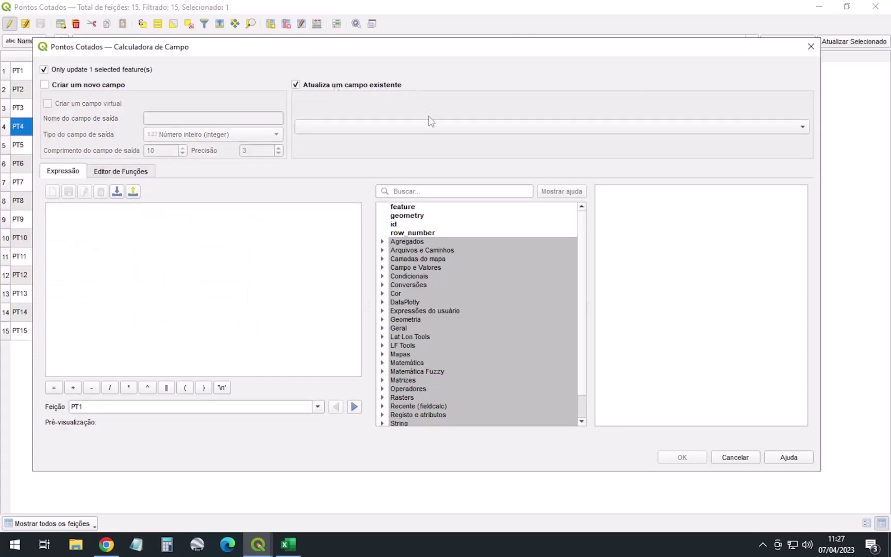
{"action": "left_click", "coordinate": [83, 70]}
{"action": "left_click", "coordinate": [343, 127]}
{"action": "left_click", "coordinate": [338, 170]}
{"action": "left_click", "coordinate": [281, 231]}
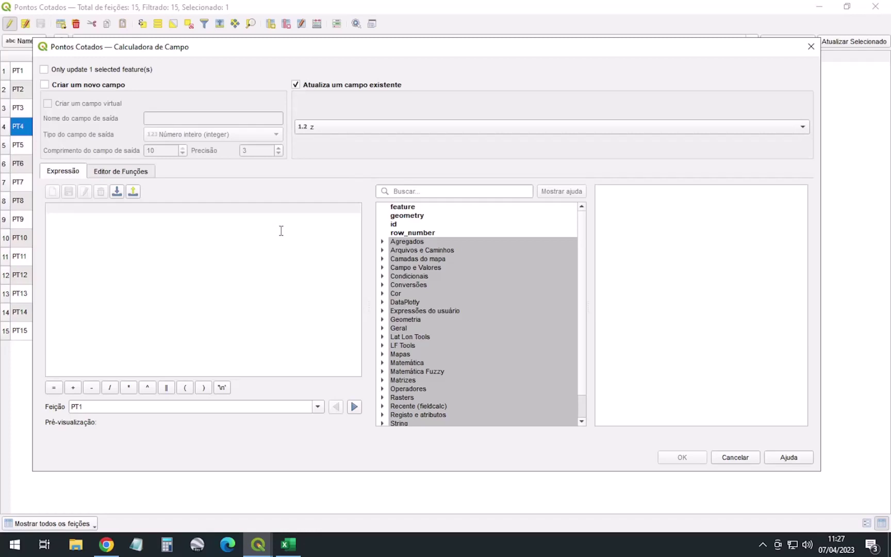
{"action": "type", "text": "\"z\""}
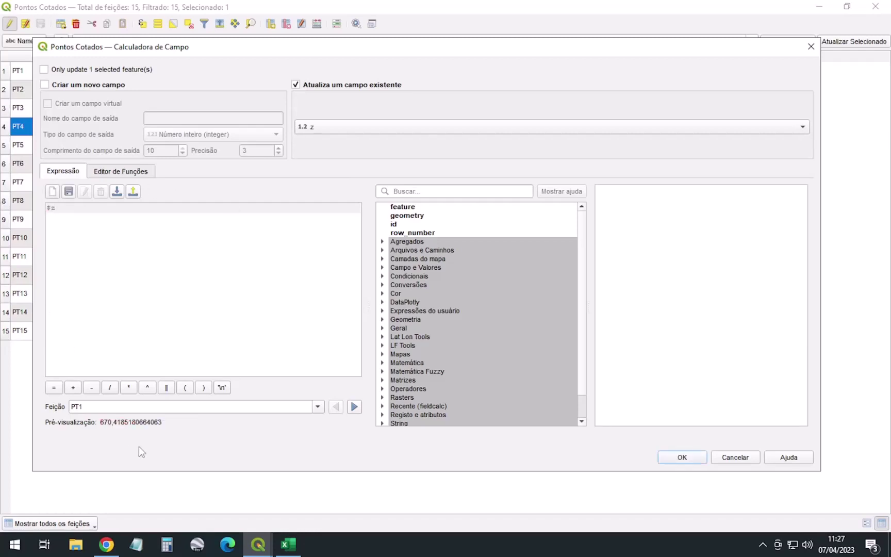
{"action": "left_click", "coordinate": [696, 457]}
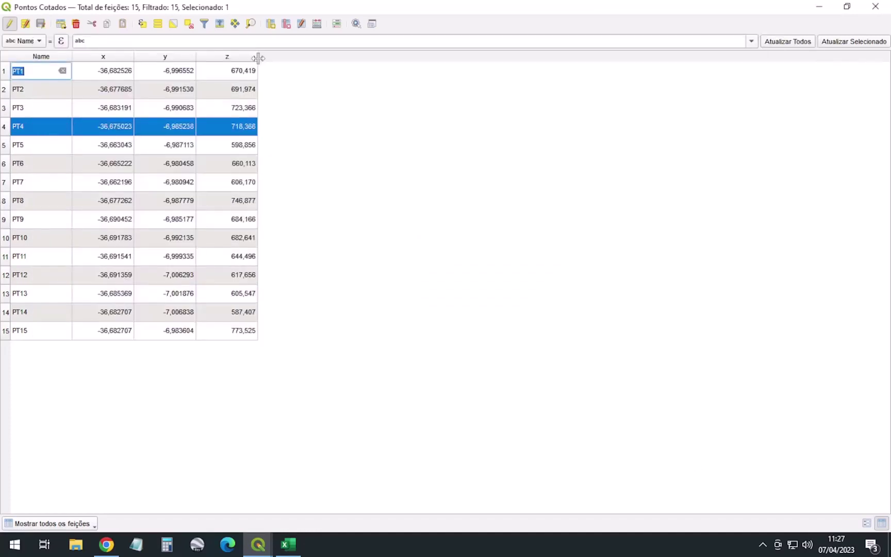
Widen the z column, then close the attribute table and end editing of Pontos Cotados, keeping the z values.
{"action": "left_click_drag", "start_coordinate": [257, 57], "coordinate": [308, 72]}
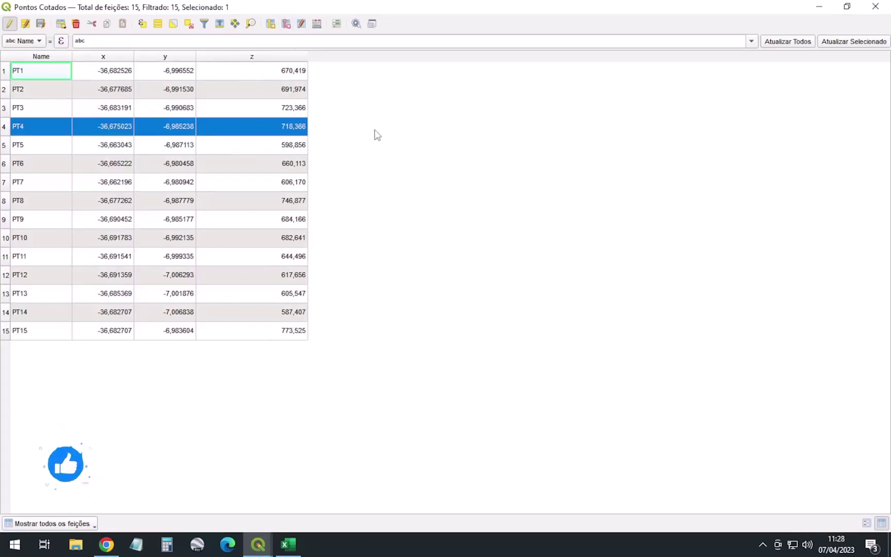
{"action": "left_click", "coordinate": [875, 6]}
{"action": "left_click", "coordinate": [153, 85]}
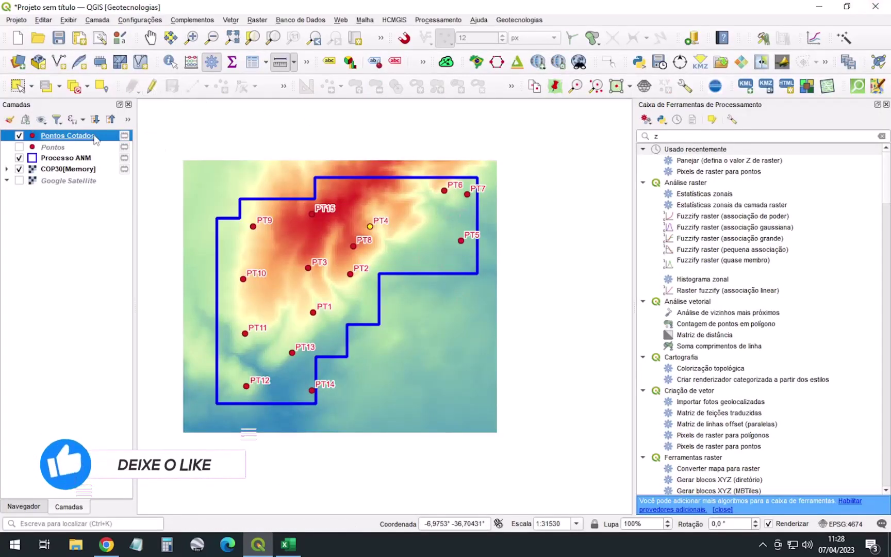
Reopen the Pontos Cotados attribute table and narrow the z column.
{"action": "right_click", "coordinate": [94, 135]}
{"action": "left_click", "coordinate": [149, 316]}
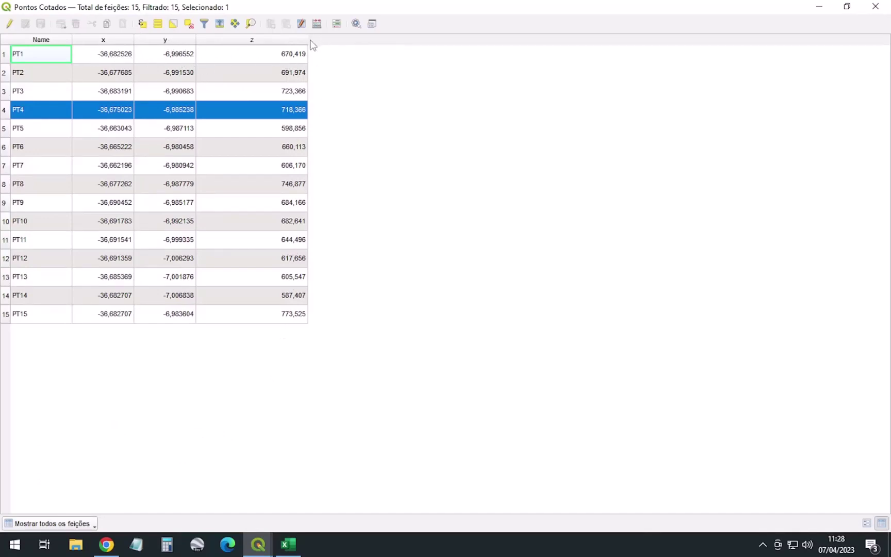
{"action": "left_click_drag", "start_coordinate": [308, 40], "coordinate": [255, 39]}
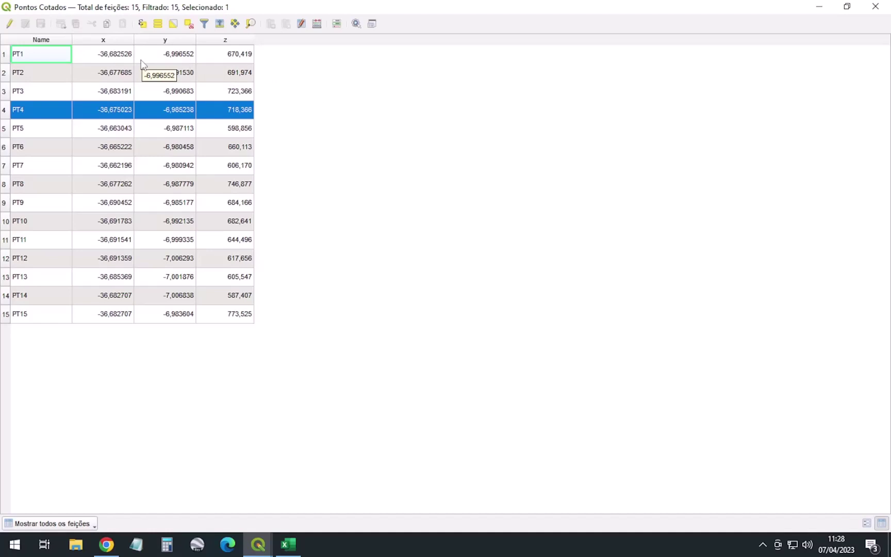
Enable editing and define a new Texto (string) field named Latitude in the Field Calculator.
{"action": "left_click", "coordinate": [10, 23]}
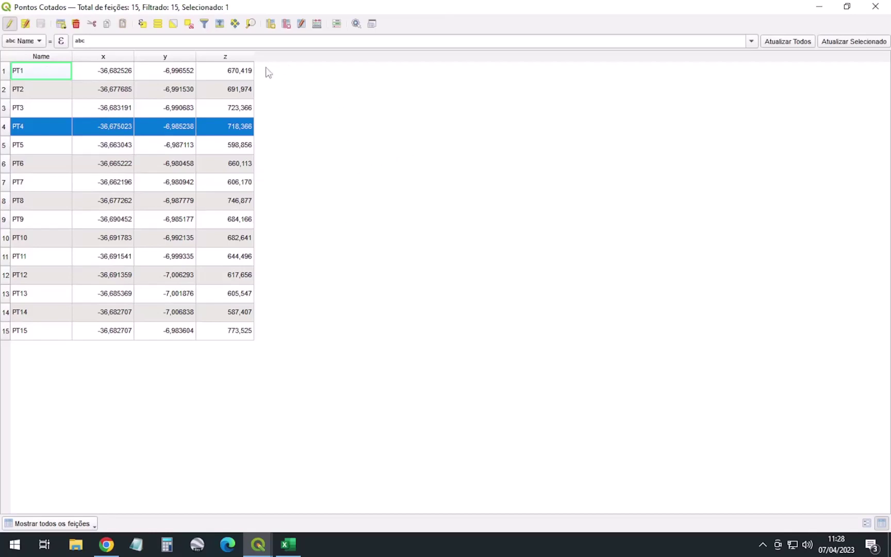
{"action": "left_click", "coordinate": [317, 24]}
{"action": "left_click_drag", "start_coordinate": [259, 16], "coordinate": [480, 41]}
{"action": "left_click", "coordinate": [393, 105]}
{"action": "type", "text": "Latitude"}
{"action": "left_click", "coordinate": [417, 128]}
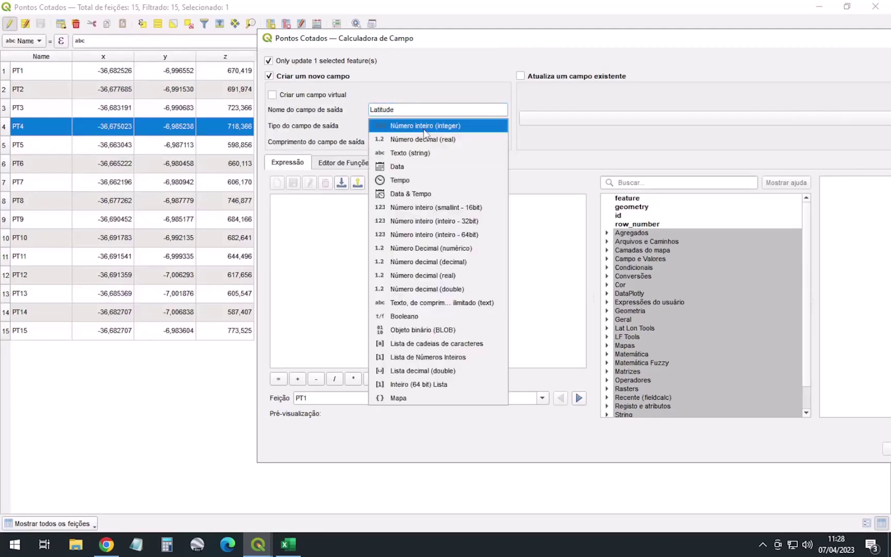
{"action": "left_click", "coordinate": [409, 153]}
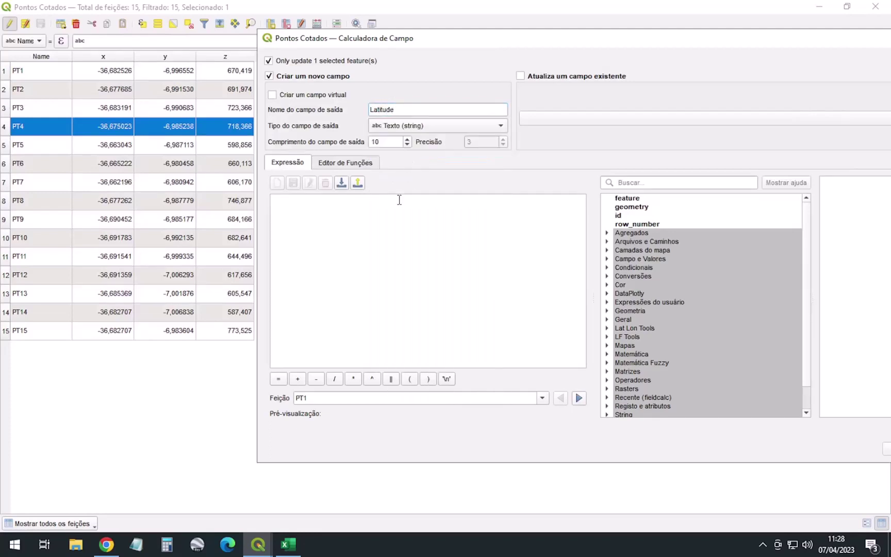
Try an output field length of 20 for the Latitude field.
{"action": "double_click", "coordinate": [381, 142]}
{"action": "type", "text": "20"}
{"action": "key", "text": "BackSpace"}
{"action": "type", "text": "20"}
{"action": "left_click", "coordinate": [380, 239]}
Set the Latitude field's length to 0.
{"action": "left_click_drag", "start_coordinate": [383, 141], "coordinate": [346, 144]}
{"action": "type", "text": "0"}
Enter the expression to_dms($y, 'y', 3) for the Latitude field.
{"action": "left_click", "coordinate": [368, 212]}
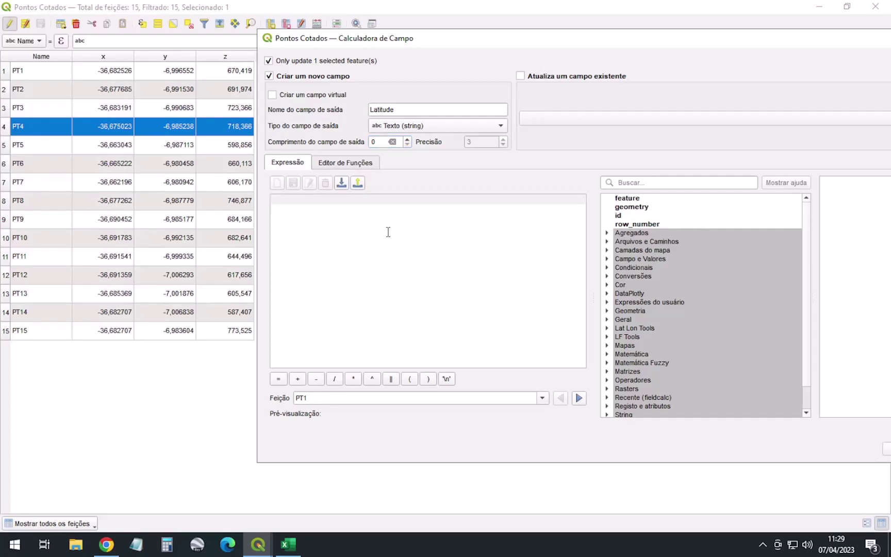
{"action": "type", "text": "$y"}
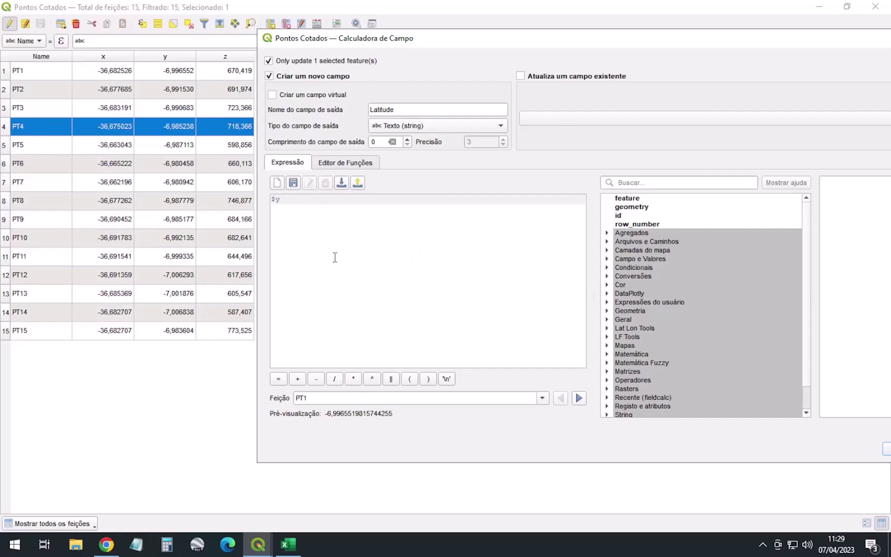
{"action": "type", "text": "to_d"}
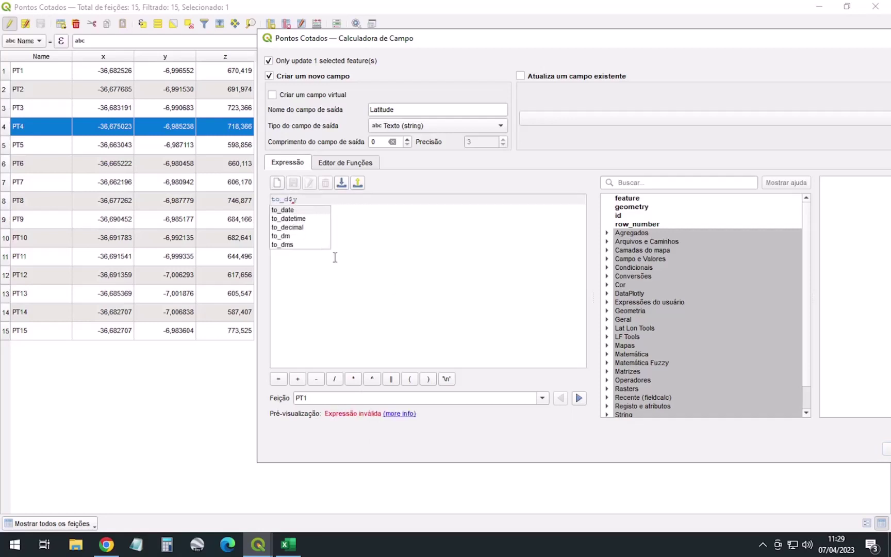
{"action": "type", "text": "ms"}
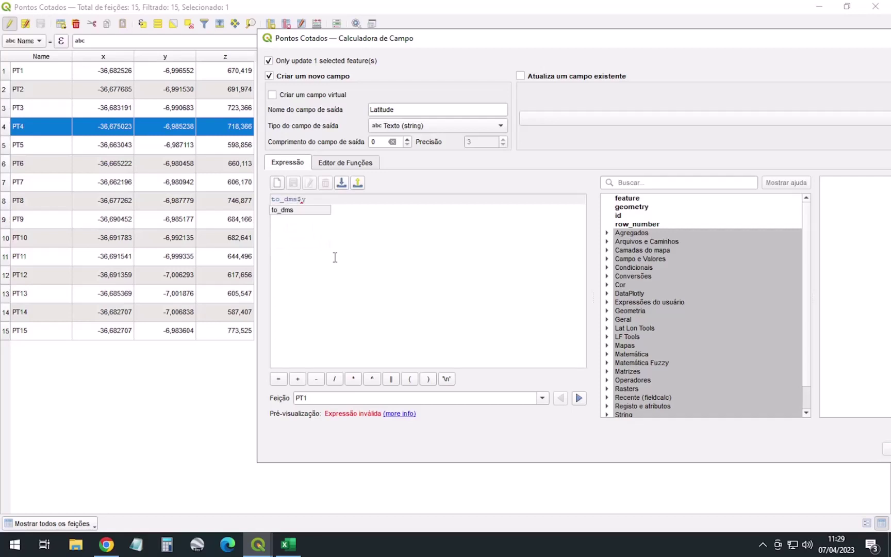
{"action": "type", "text": "("}
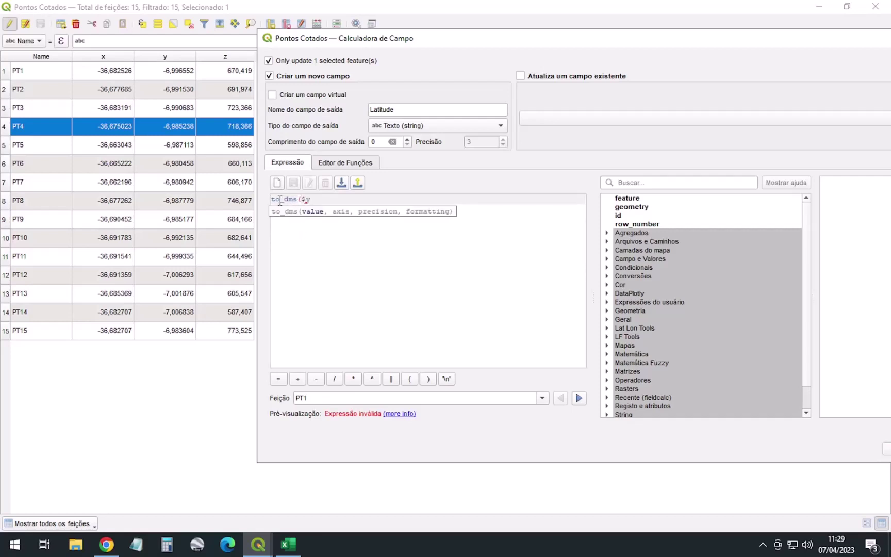
{"action": "left_click", "coordinate": [304, 201]}
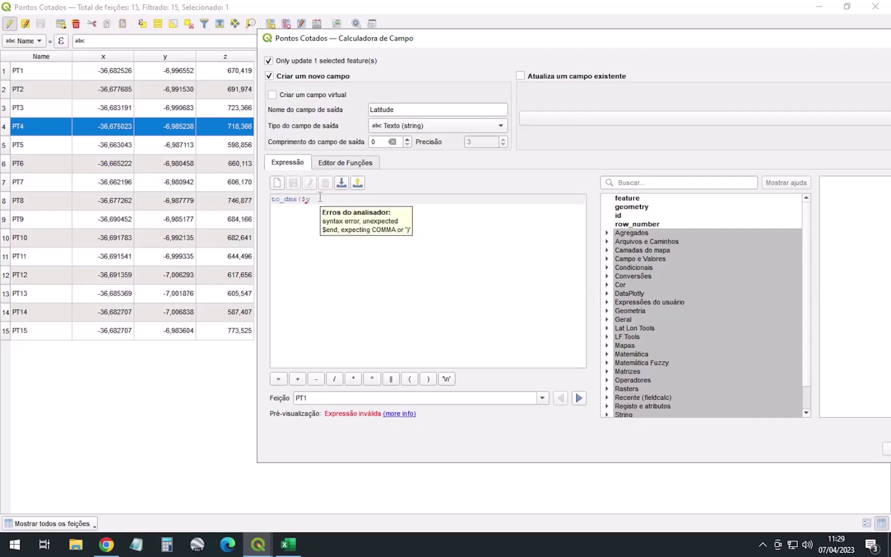
{"action": "type", "text": ","}
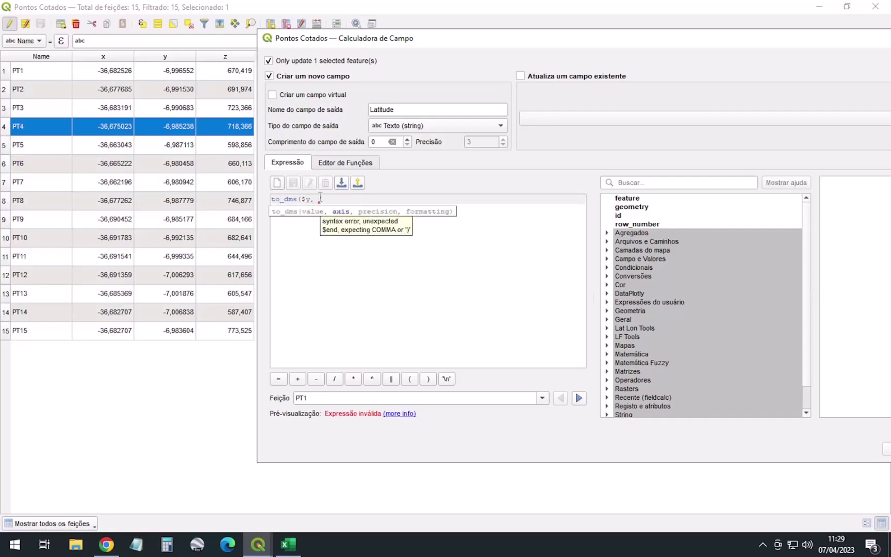
{"action": "type", "text": " 'y',"}
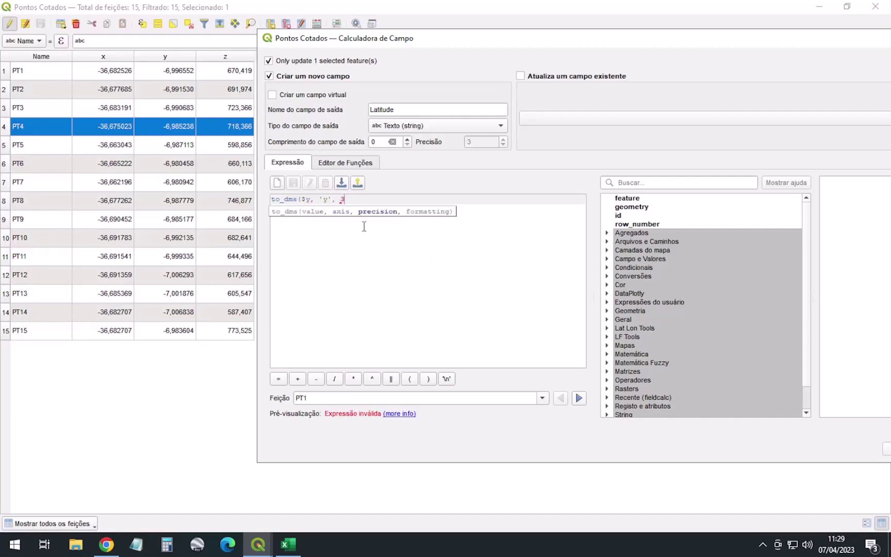
{"action": "type", "text": "3)"}
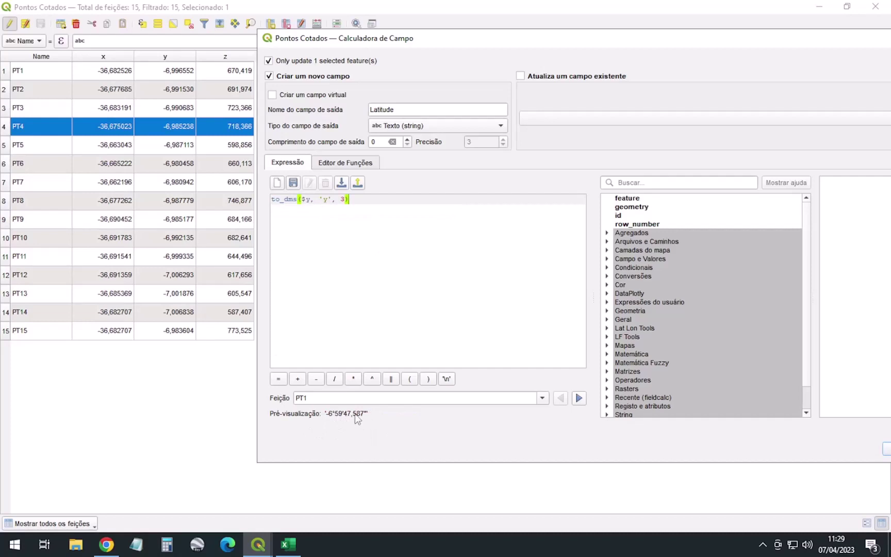
Insert a space after to_dms in the Latitude expression and copy the whole expression.
{"action": "left_click_drag", "start_coordinate": [359, 205], "coordinate": [252, 197]}
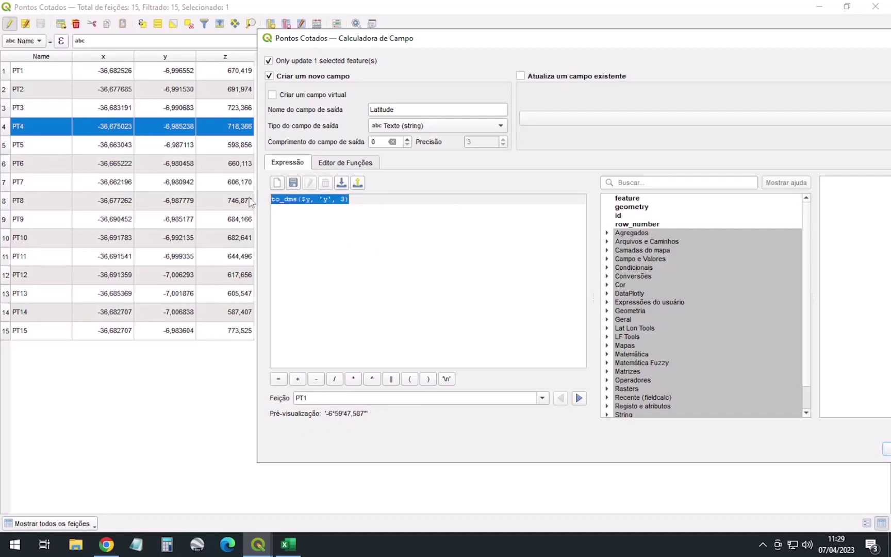
{"action": "left_click", "coordinate": [340, 214]}
{"action": "left_click", "coordinate": [299, 201]}
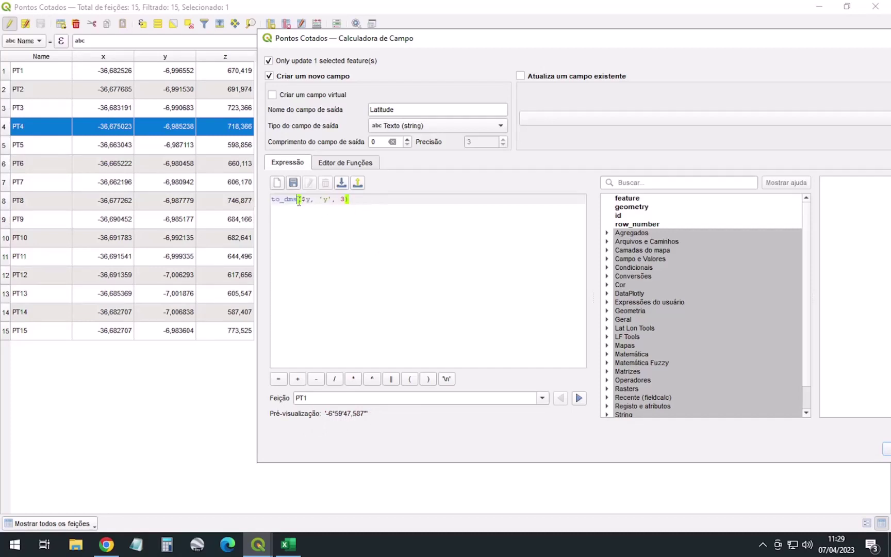
{"action": "double_click", "coordinate": [308, 200]}
{"action": "mouse_move", "coordinate": [338, 200]}
{"action": "left_mouse_down"}
{"action": "mouse_move", "coordinate": [324, 200]}
{"action": "mouse_move", "coordinate": [340, 200]}
{"action": "left_mouse_up"}
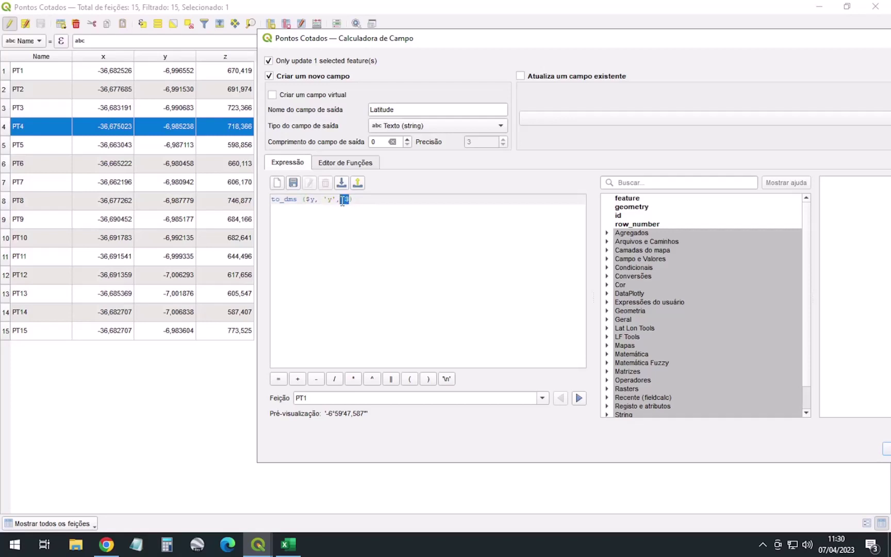
{"action": "left_click", "coordinate": [276, 206]}
{"action": "left_click", "coordinate": [370, 201]}
{"action": "mouse_move", "coordinate": [266, 205]}
{"action": "left_mouse_down"}
{"action": "mouse_move", "coordinate": [355, 201]}
{"action": "mouse_move", "coordinate": [255, 203]}
{"action": "left_mouse_up"}
{"action": "key", "text": "ctrl+c"}
{"action": "left_click", "coordinate": [387, 204]}
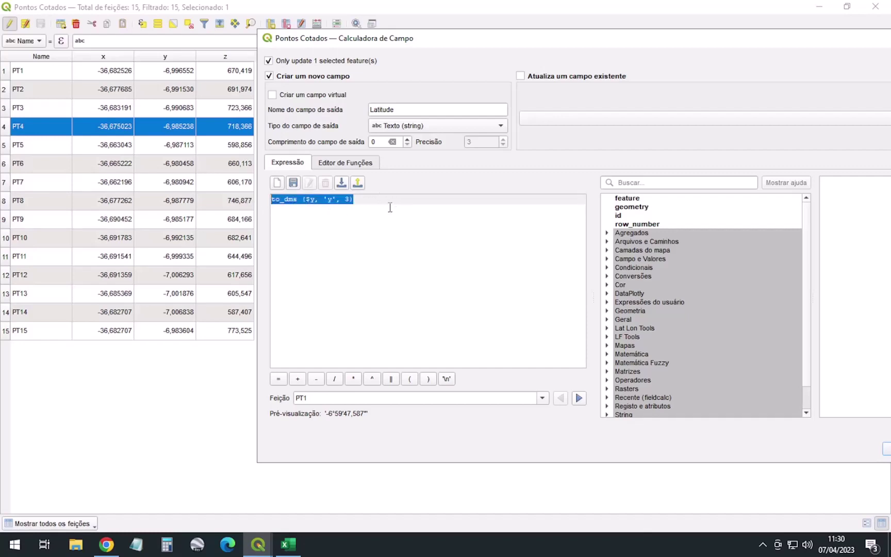
Create the Latitude field from the expression and delete that field from the attribute table.
{"action": "left_click_drag", "start_coordinate": [578, 45], "coordinate": [388, 28]}
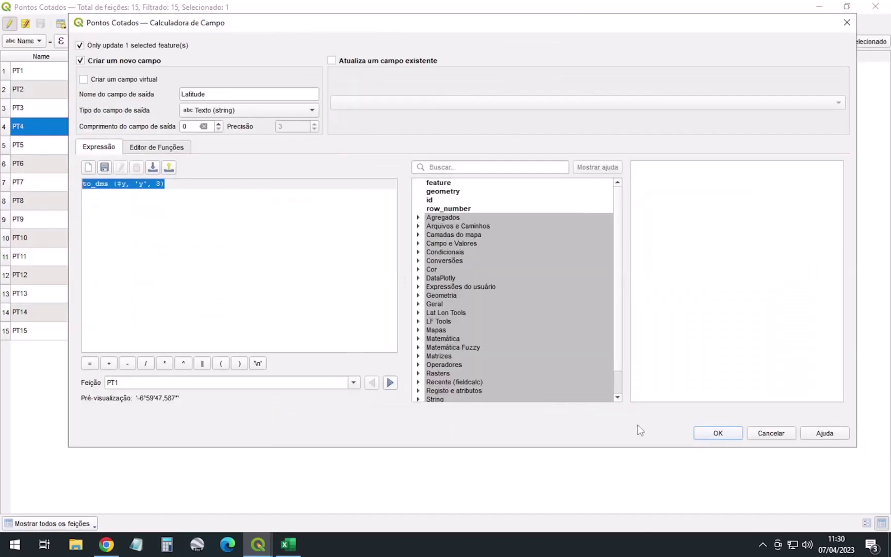
{"action": "left_click", "coordinate": [728, 432]}
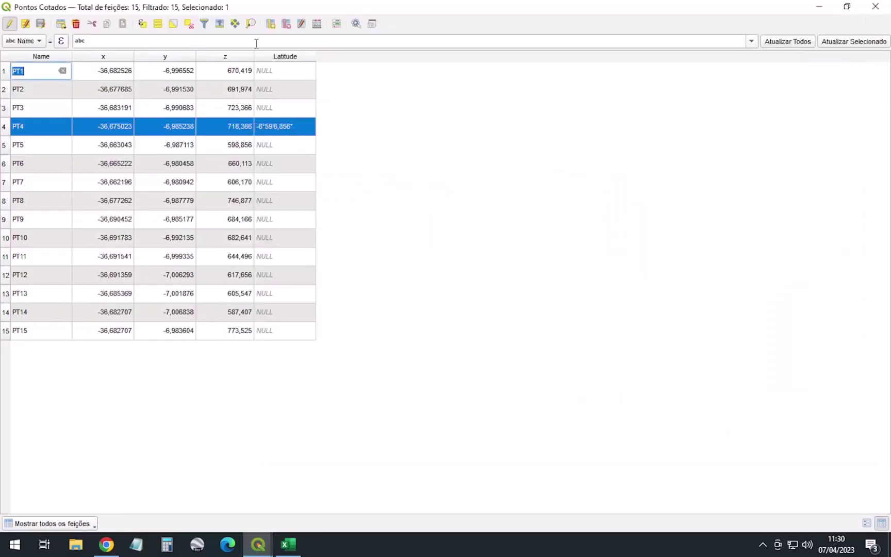
{"action": "left_click", "coordinate": [286, 24]}
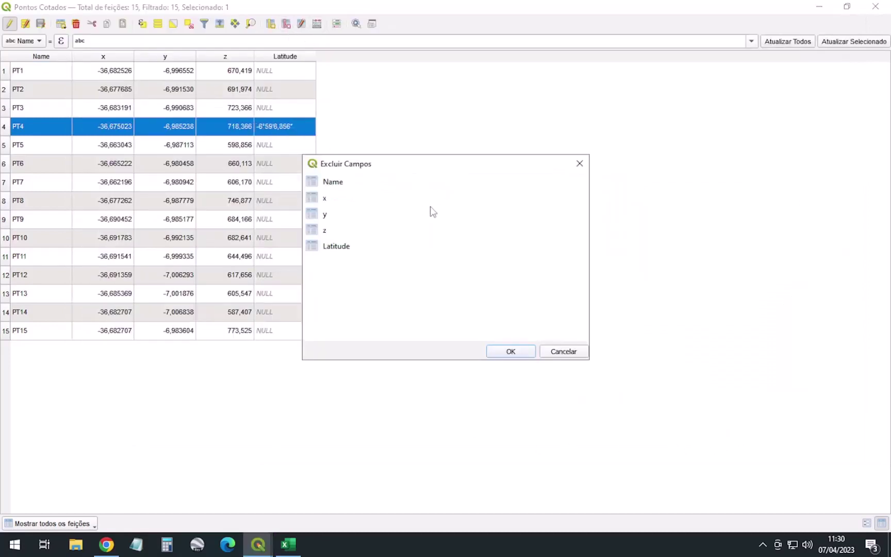
{"action": "left_click", "coordinate": [347, 243]}
{"action": "left_click", "coordinate": [525, 357]}
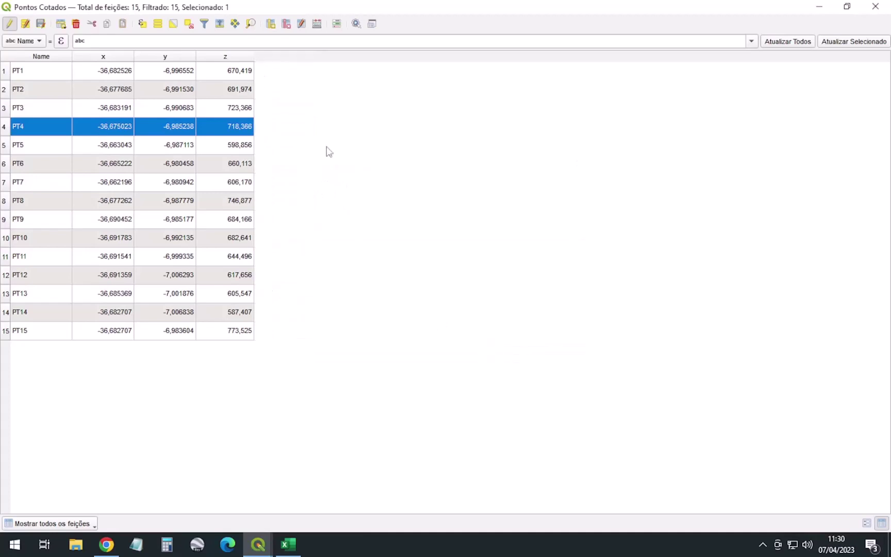
Create a Texto (string) field named Latitude with length 0, using the copied expression to_dms ($y, 'y', 3).
{"action": "left_click", "coordinate": [317, 24]}
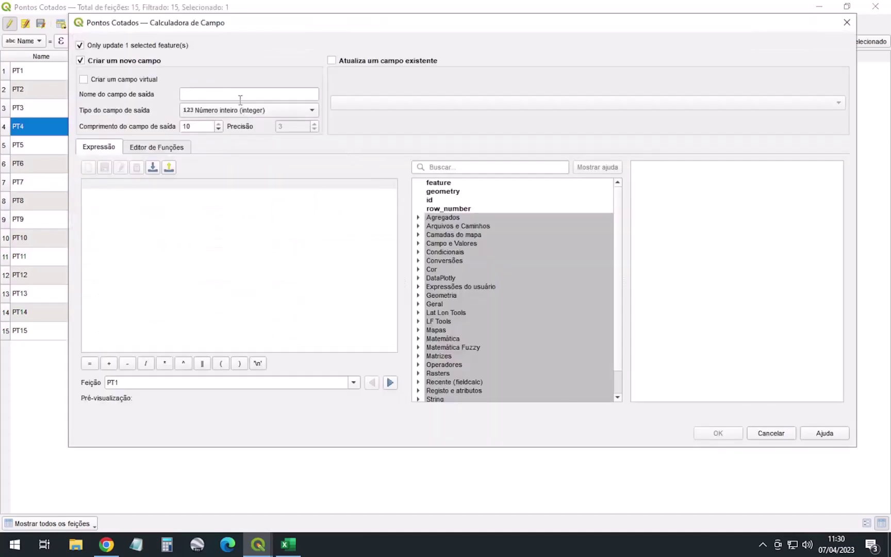
{"action": "type", "text": "Latitude"}
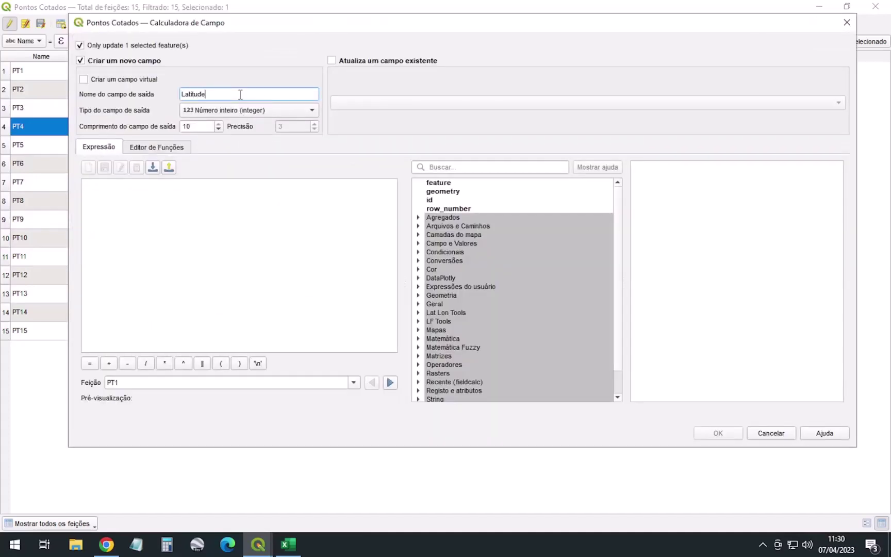
{"action": "left_click", "coordinate": [248, 110]}
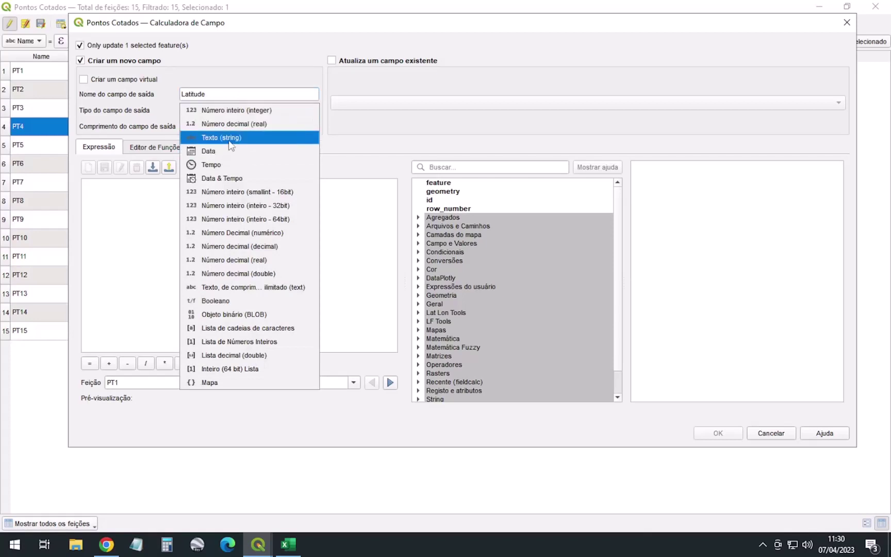
{"action": "left_click", "coordinate": [232, 137]}
{"action": "left_click", "coordinate": [204, 127]}
{"action": "left_click", "coordinate": [198, 218]}
{"action": "key", "text": "ctrl+v"}
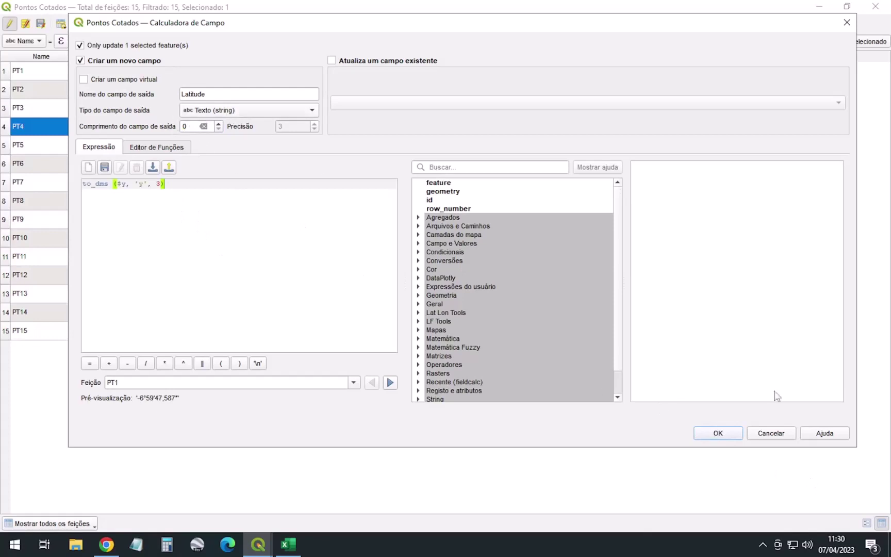
{"action": "left_click", "coordinate": [733, 436]}
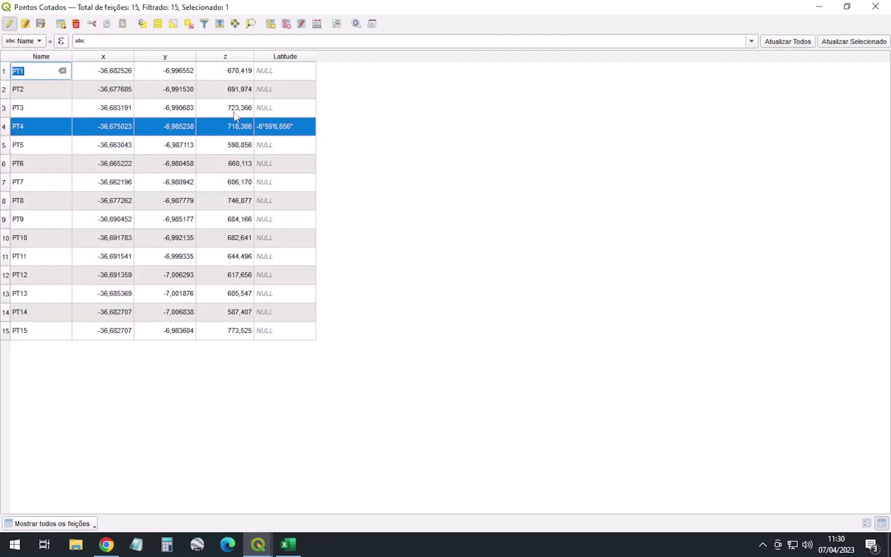
Update the existing Latitude field for all features, not only the selected one, with to_dms ($y, 'y', 3).
{"action": "left_click", "coordinate": [317, 24]}
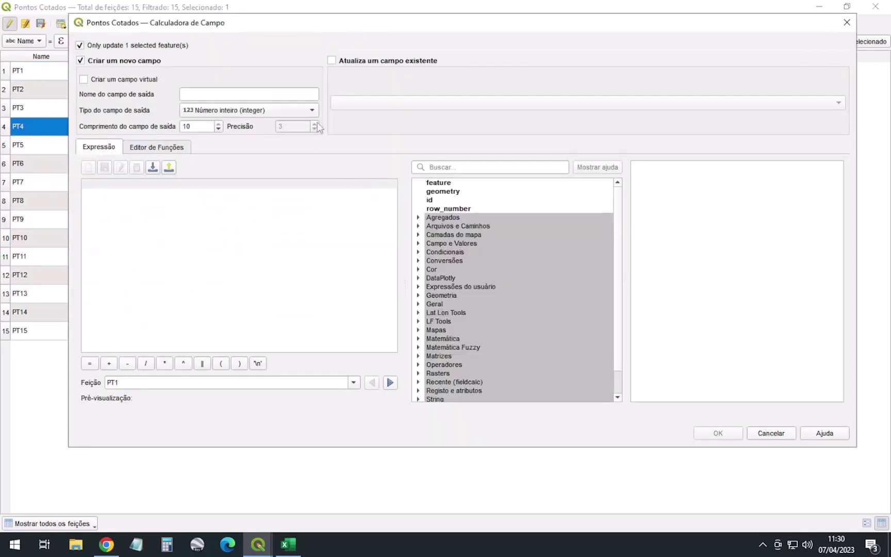
{"action": "left_click", "coordinate": [103, 47]}
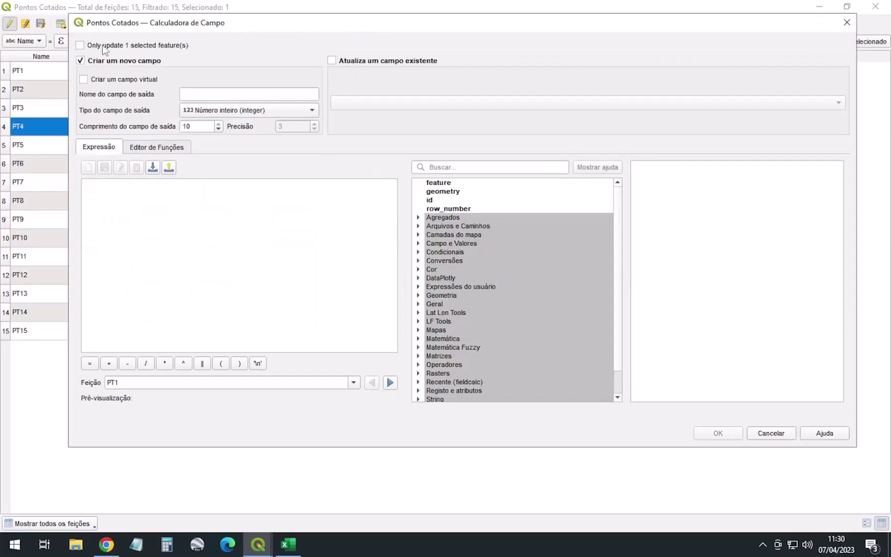
{"action": "left_click", "coordinate": [376, 61]}
{"action": "left_click", "coordinate": [437, 102]}
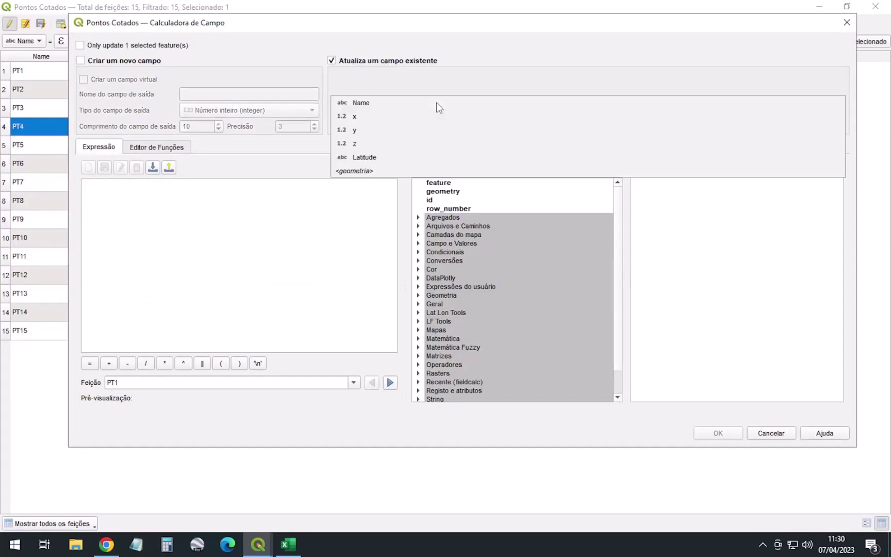
{"action": "left_click", "coordinate": [365, 158]}
{"action": "left_click", "coordinate": [213, 193]}
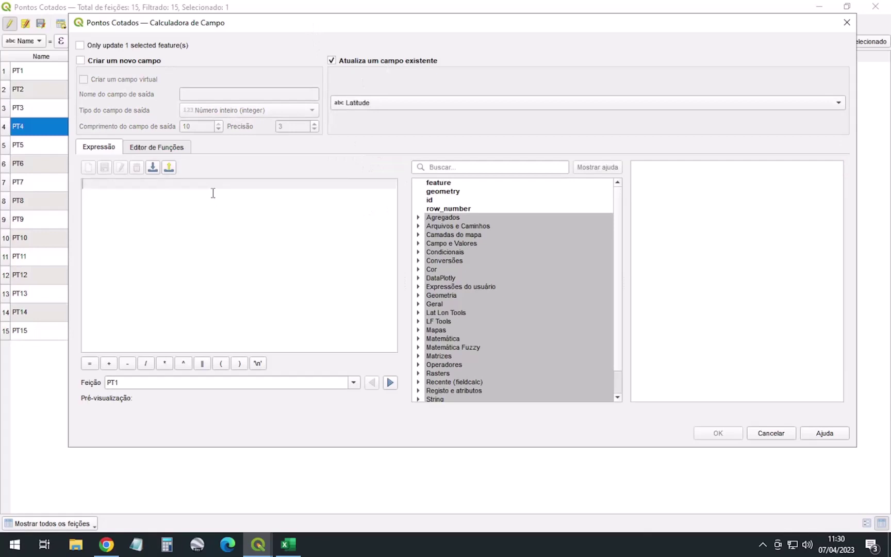
{"action": "key", "text": "ctrl+v"}
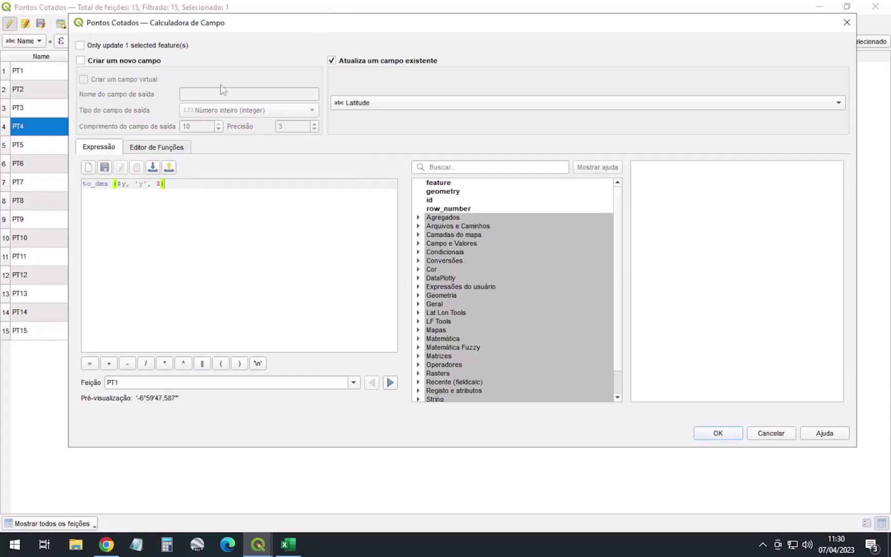
{"action": "left_click", "coordinate": [717, 432]}
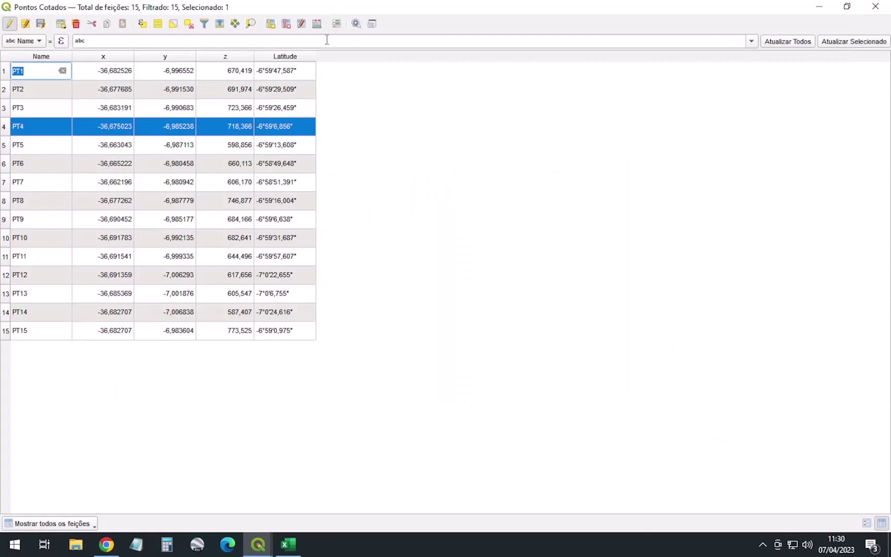
Define a new Texto (string) field named longitude with length 0, without restricting it to the selected feature.
{"action": "left_click", "coordinate": [318, 23]}
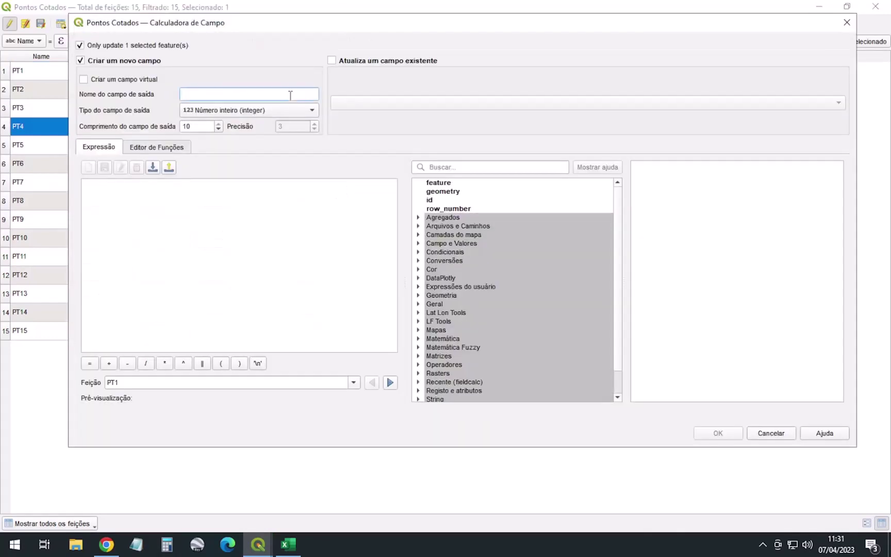
{"action": "left_click", "coordinate": [256, 116]}
{"action": "left_click", "coordinate": [221, 137]}
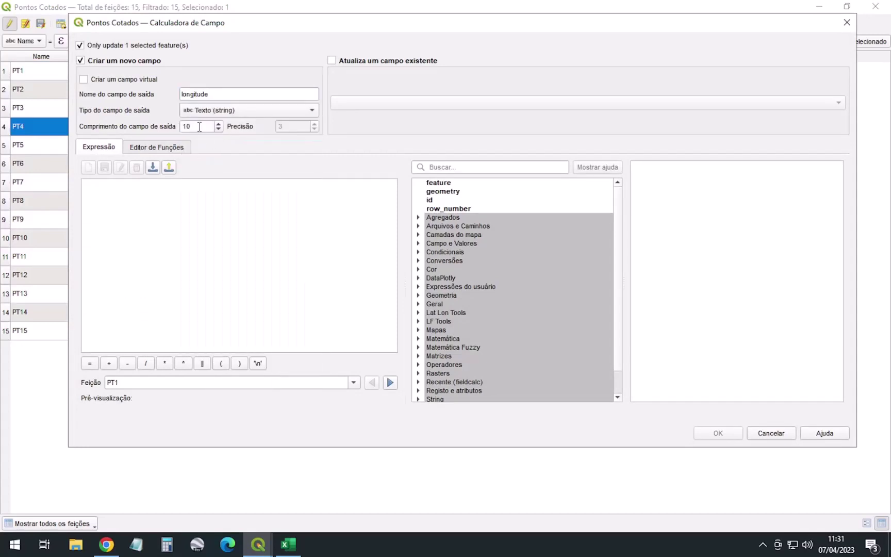
{"action": "left_click", "coordinate": [120, 48]}
{"action": "double_click", "coordinate": [202, 124]}
{"action": "type", "text": "0"}
Fill the longitude field using the expression to_dms ($x, 'x', 3) and apply the calculation.
{"action": "left_click", "coordinate": [201, 240]}
{"action": "type", "text": "to_dms ($y, 'y', 3)"}
{"action": "double_click", "coordinate": [123, 183]}
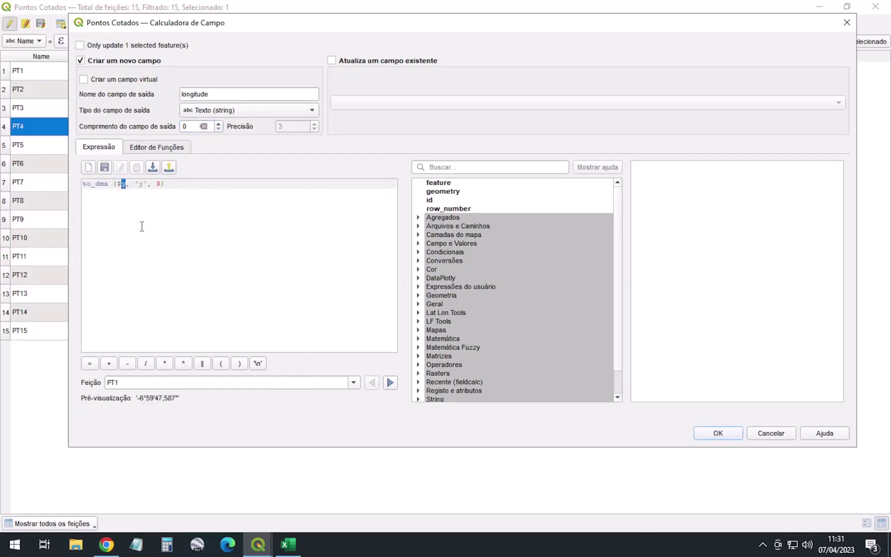
{"action": "type", "text": "x"}
{"action": "double_click", "coordinate": [140, 184]}
{"action": "type", "text": "x"}
{"action": "left_click", "coordinate": [716, 432]}
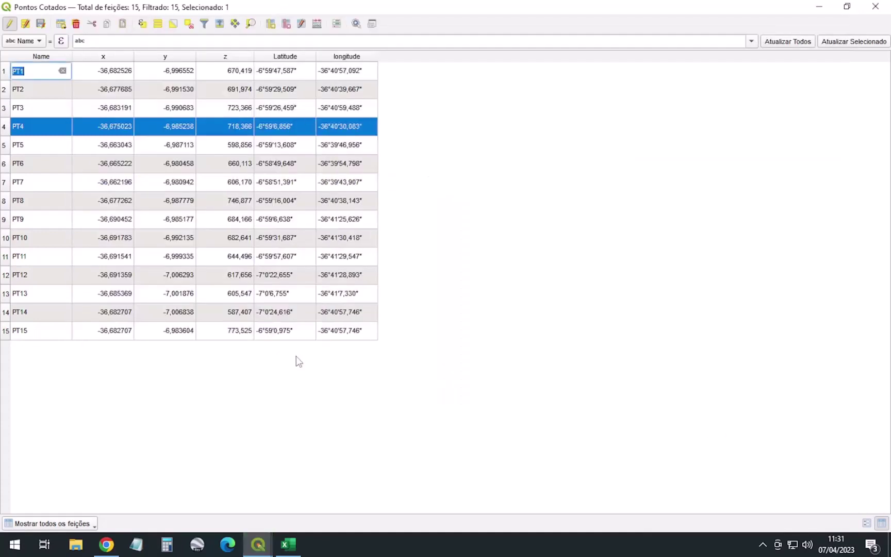